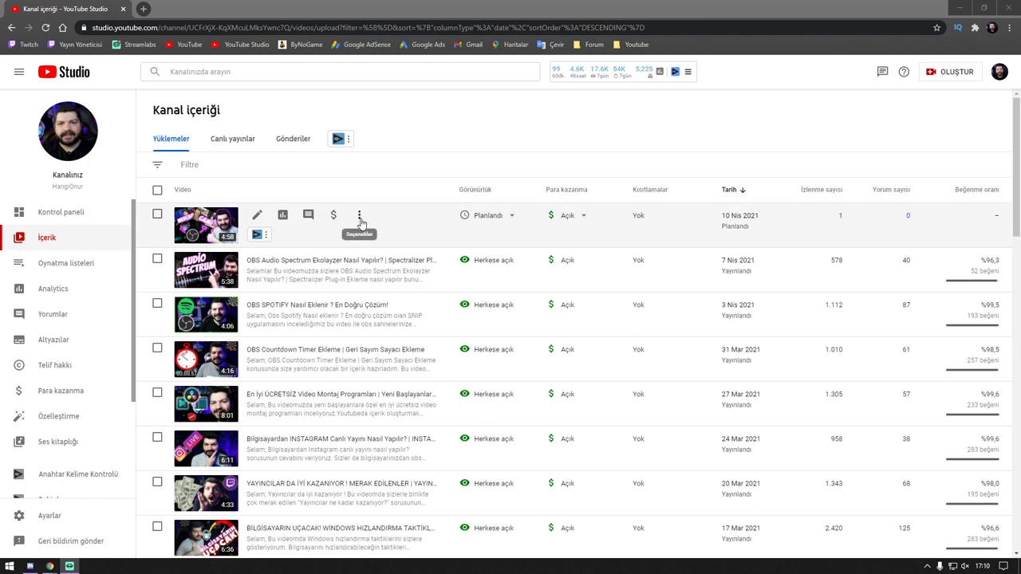
# - Download the scheduled OBS Studio webcam and game recording video as an MP4 and place the file on the desktop
pyautogui.click(360, 220)
pyautogui.click(265, 285)
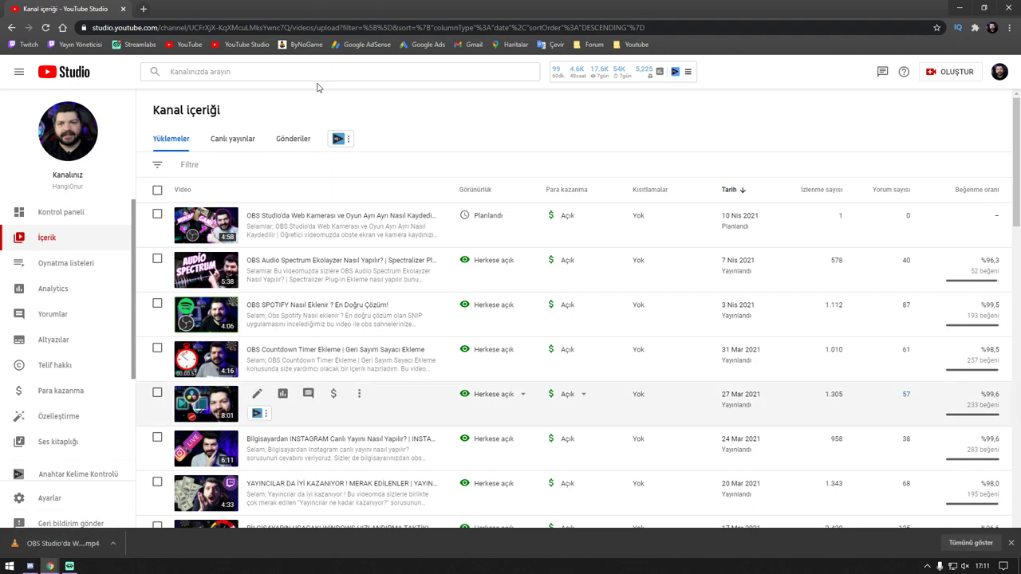
pyautogui.press('super+Down')
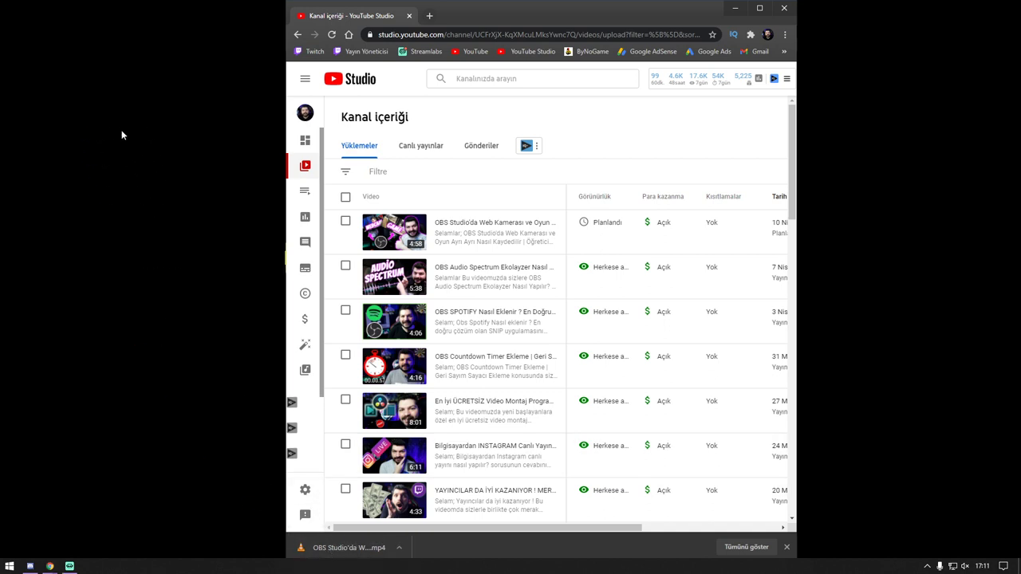
pyautogui.moveTo(122, 135); pyautogui.dragTo(122, 135)
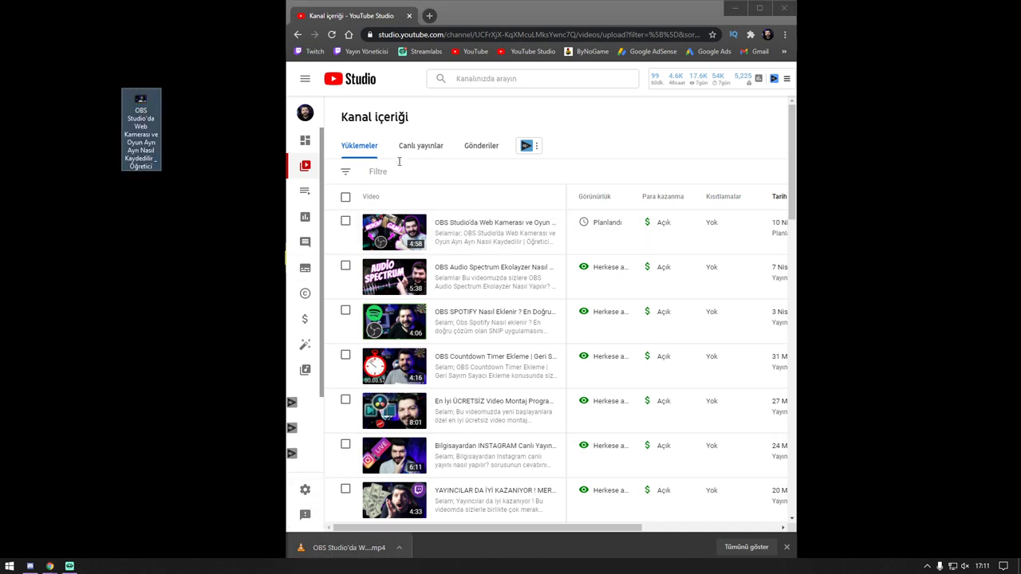
pyautogui.click(760, 8)
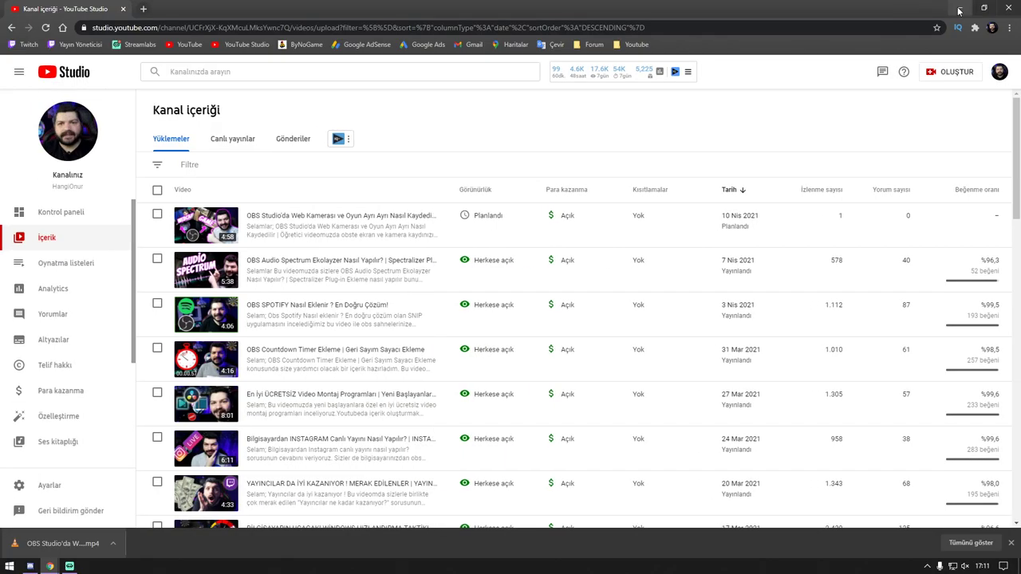
pyautogui.click(959, 10)
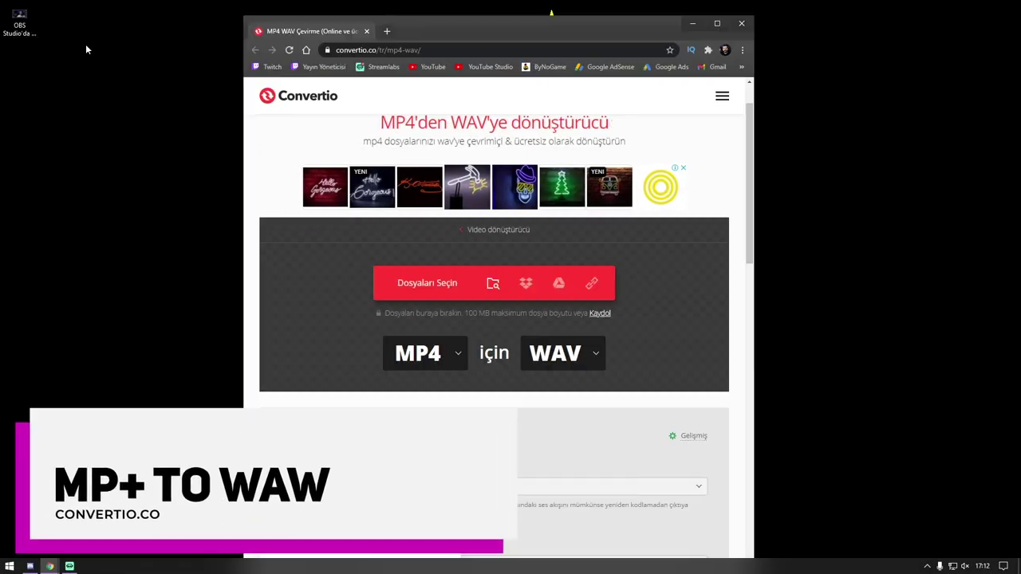
# - Add the downloaded MP4 from the desktop to the Convertio MP4 to WAV converter and convert it to WAV
pyautogui.moveTo(19, 20); pyautogui.dragTo(455, 319)
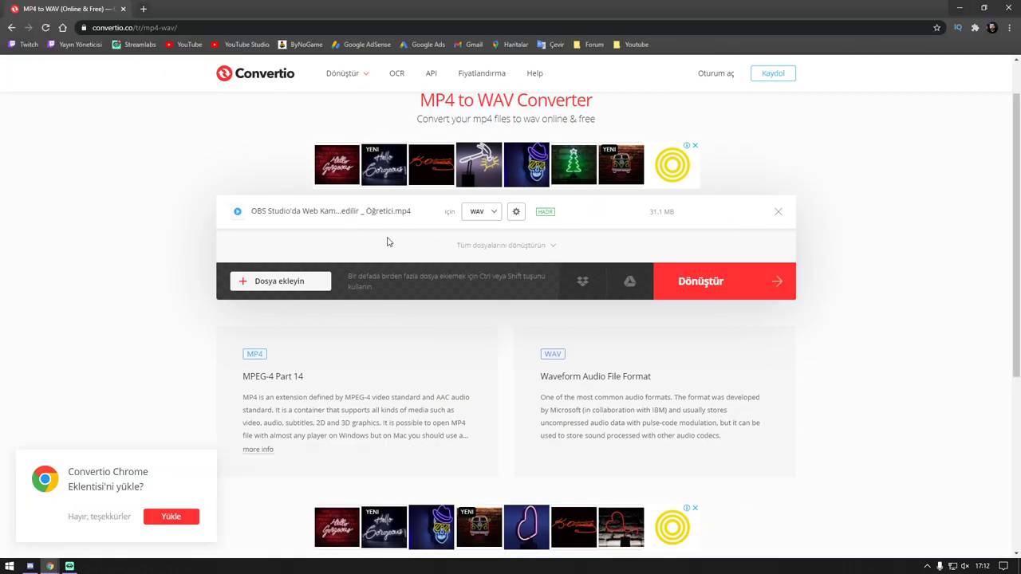
pyautogui.click(484, 221)
pyautogui.click(484, 221)
pyautogui.click(698, 280)
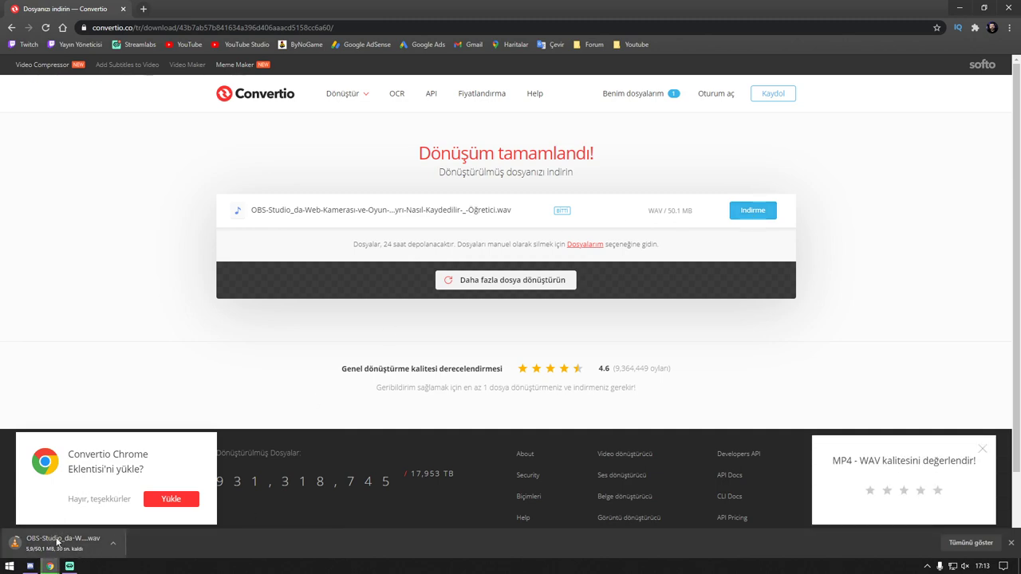
# - Copy the downloaded WAV file from the browser onto the desktop and minimize the browser window
pyautogui.press('super+Down')
pyautogui.press('super+Up')
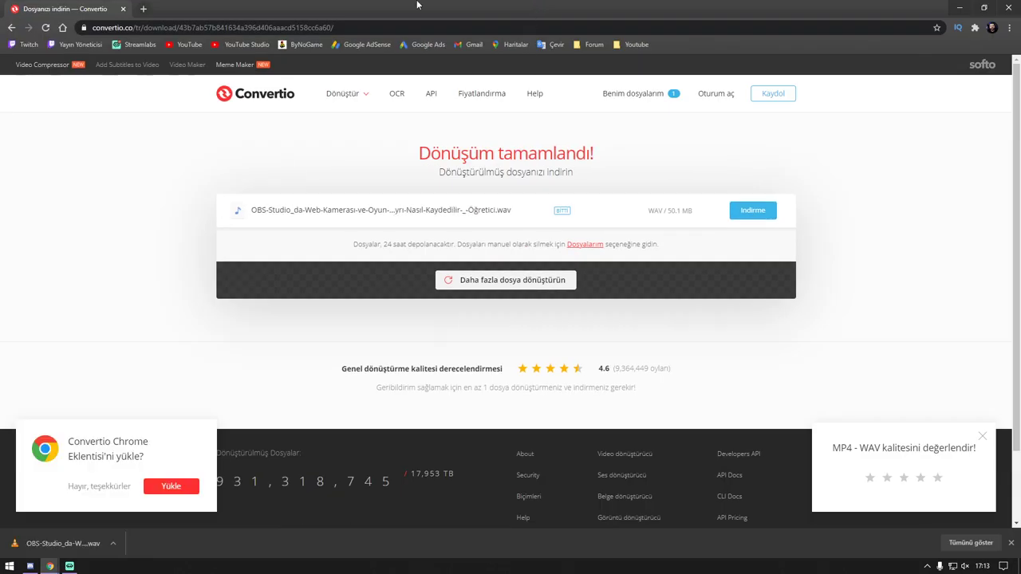
pyautogui.press('super+Down')
pyautogui.moveTo(303, 547); pyautogui.dragTo(49, 102)
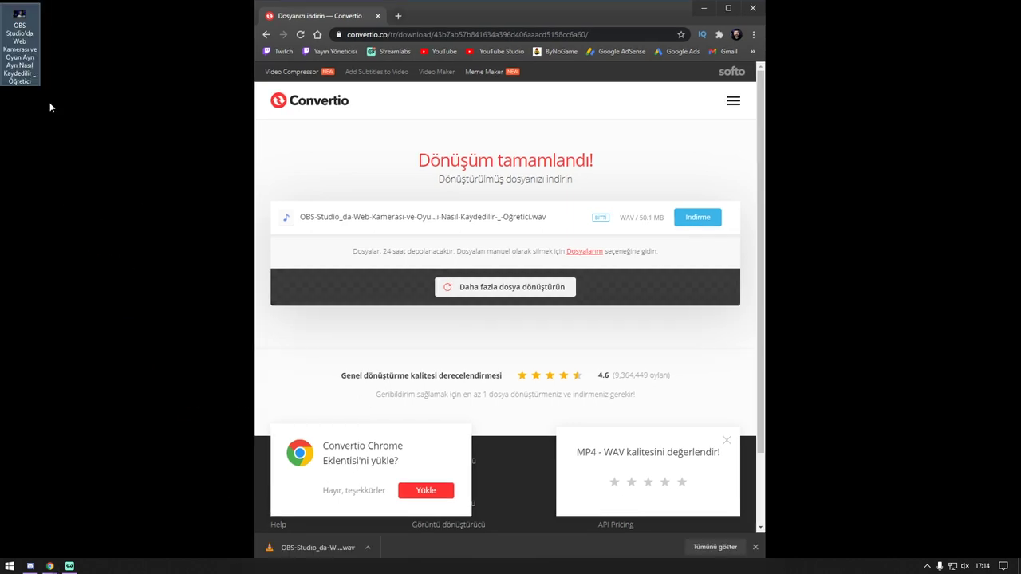
pyautogui.click(700, 10)
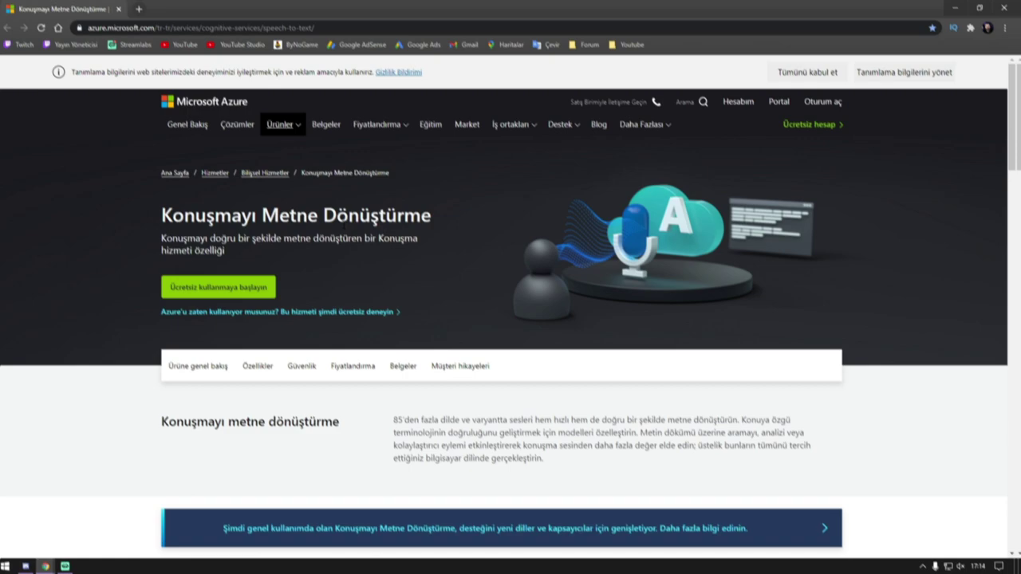
# - Upload the OBS-Studio WAV file from the desktop to the Azure speech-to-text demo to transcribe it in Turkish (Turkey)
pyautogui.scroll(-1, 348, 225)
pyautogui.scroll(-6, 348, 225)
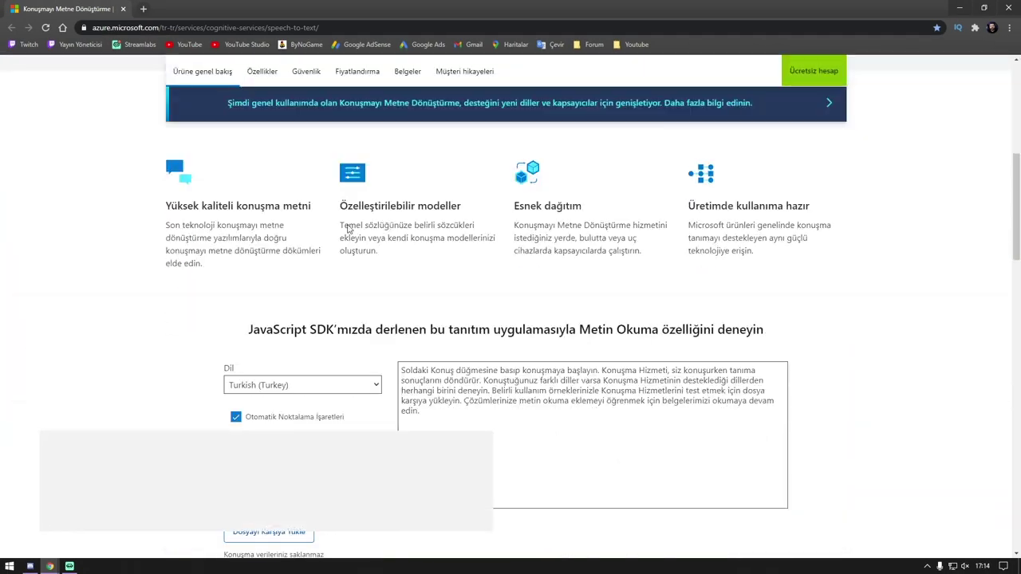
pyautogui.scroll(-1, 331, 331)
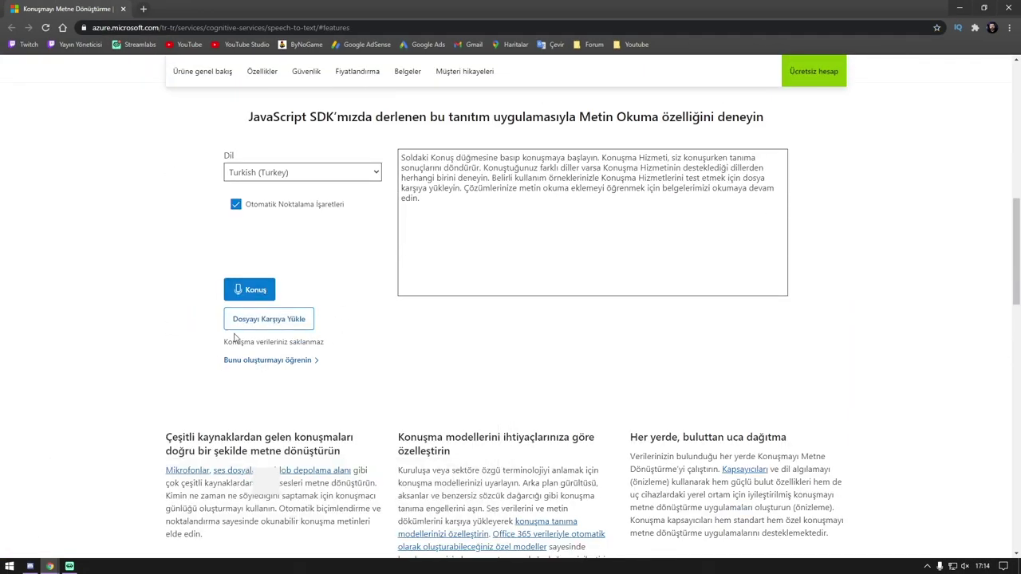
pyautogui.click(278, 320)
pyautogui.scroll(3, 48, 159)
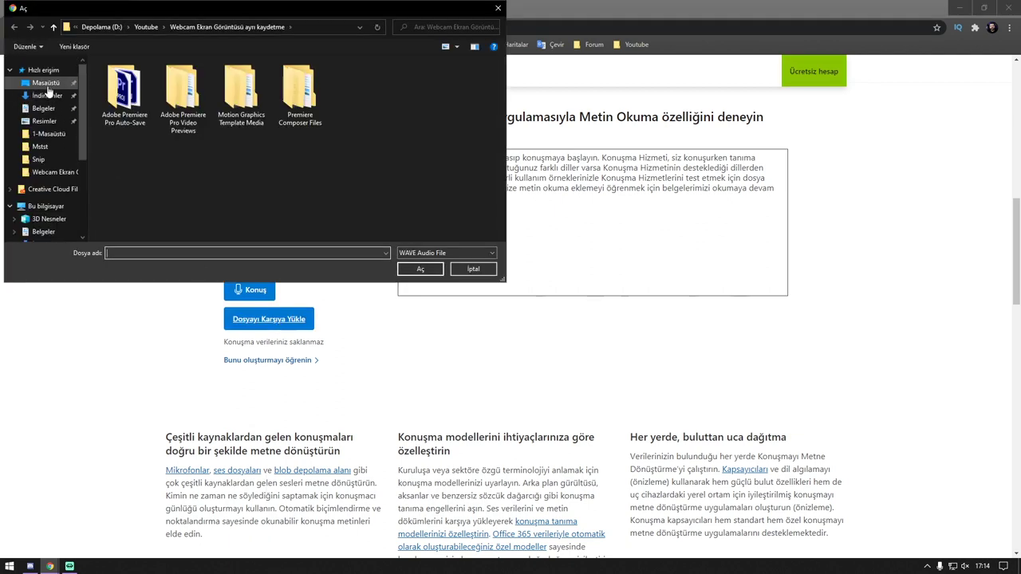
pyautogui.click(46, 83)
pyautogui.click(293, 121)
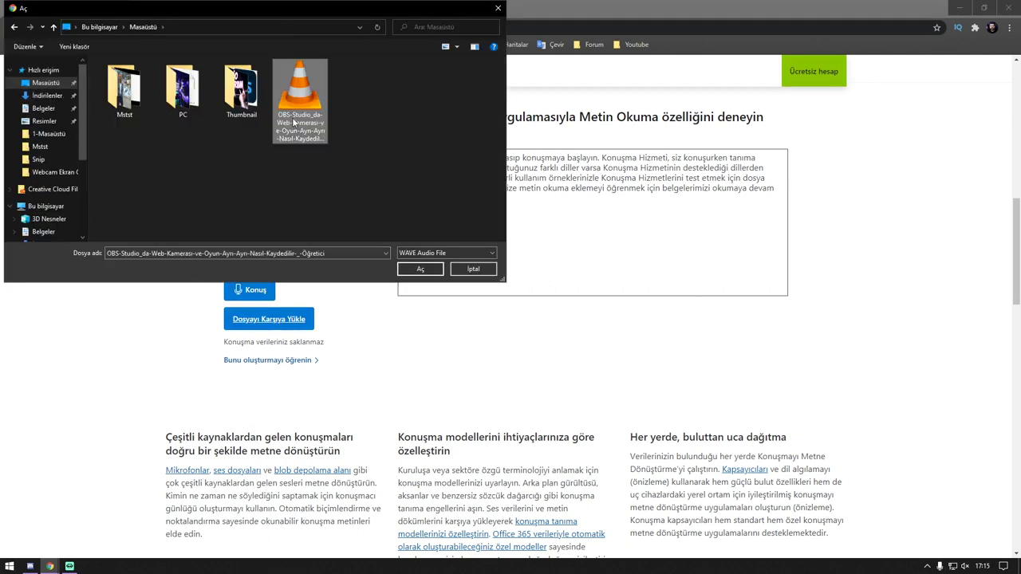
pyautogui.doubleClick(295, 120)
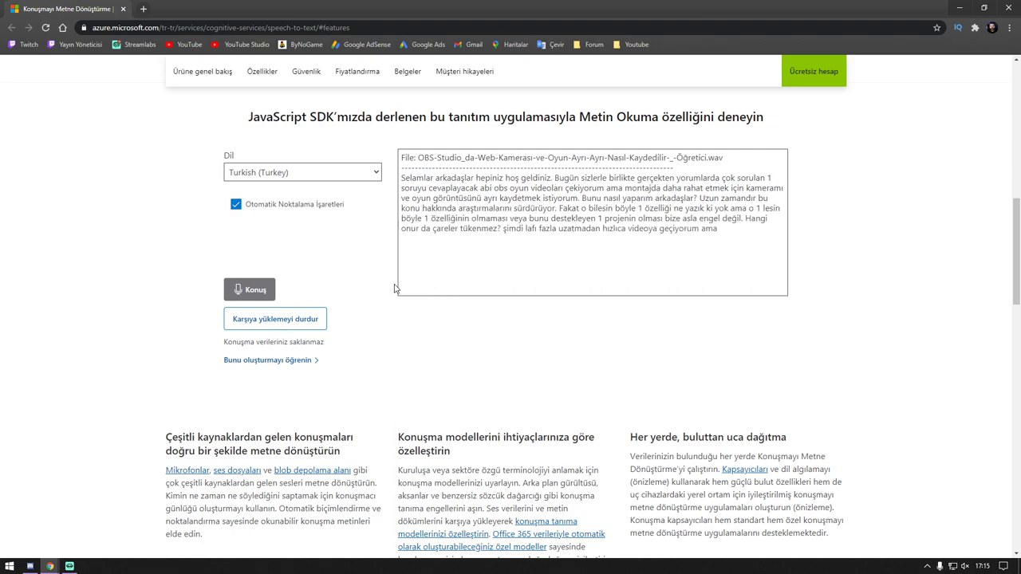
pyautogui.scroll(1, 394, 288)
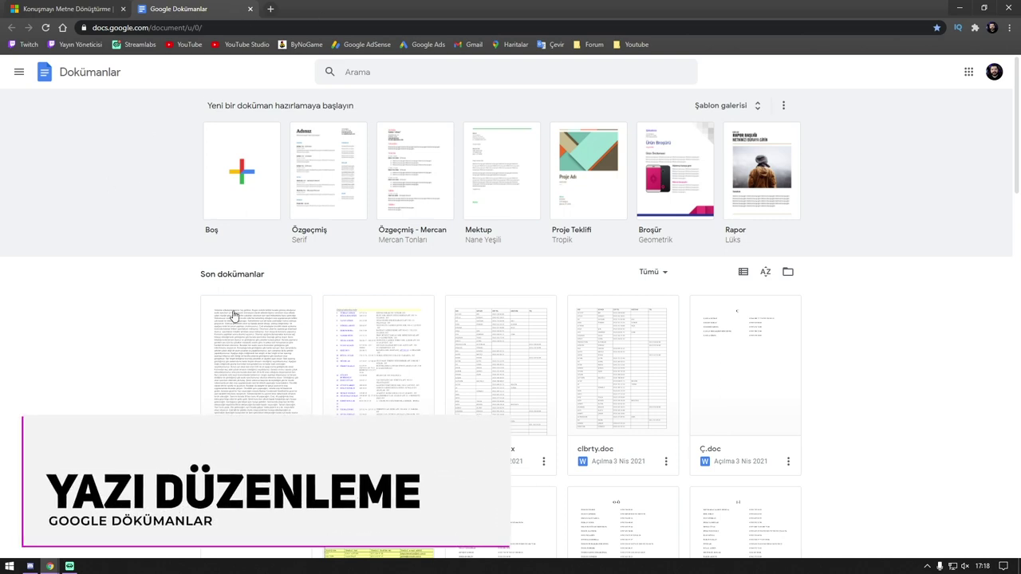
# - Create a blank Google Docs document and copy the transcript text from the Azure demo into it
pyautogui.click(224, 187)
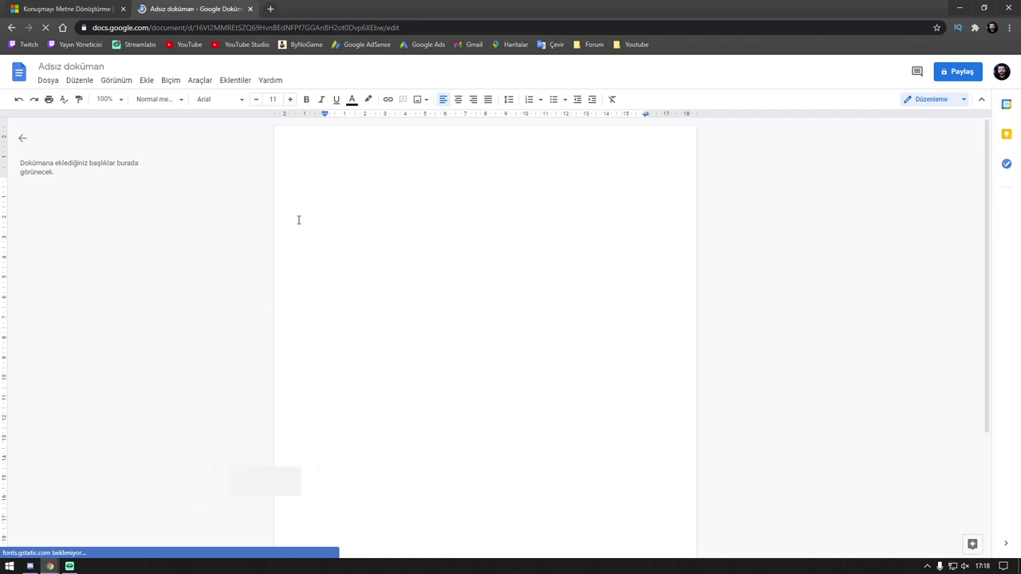
pyautogui.click(72, 8)
pyautogui.scroll(-5, 784, 275)
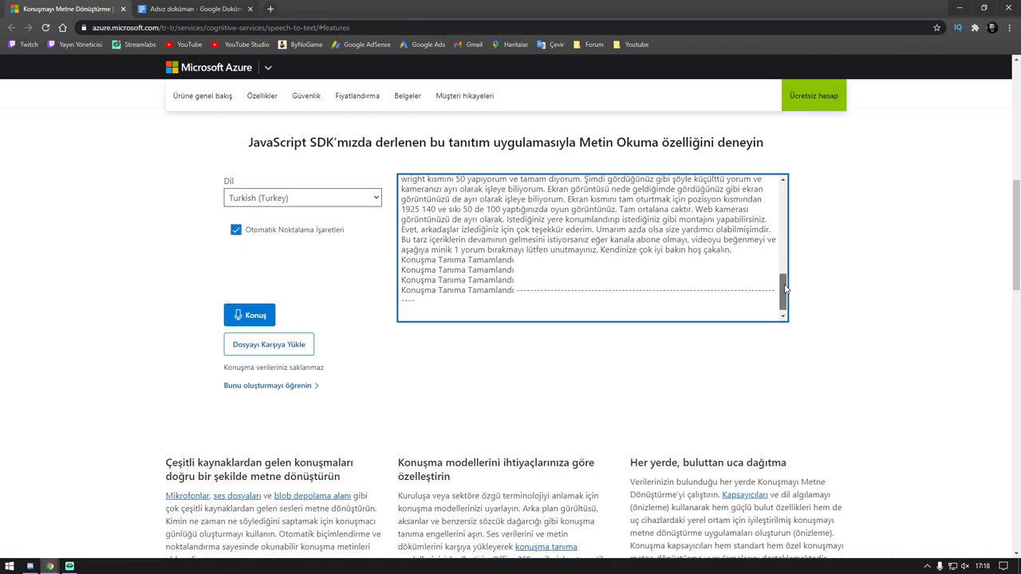
pyautogui.moveTo(752, 298); pyautogui.dragTo(458, 146)
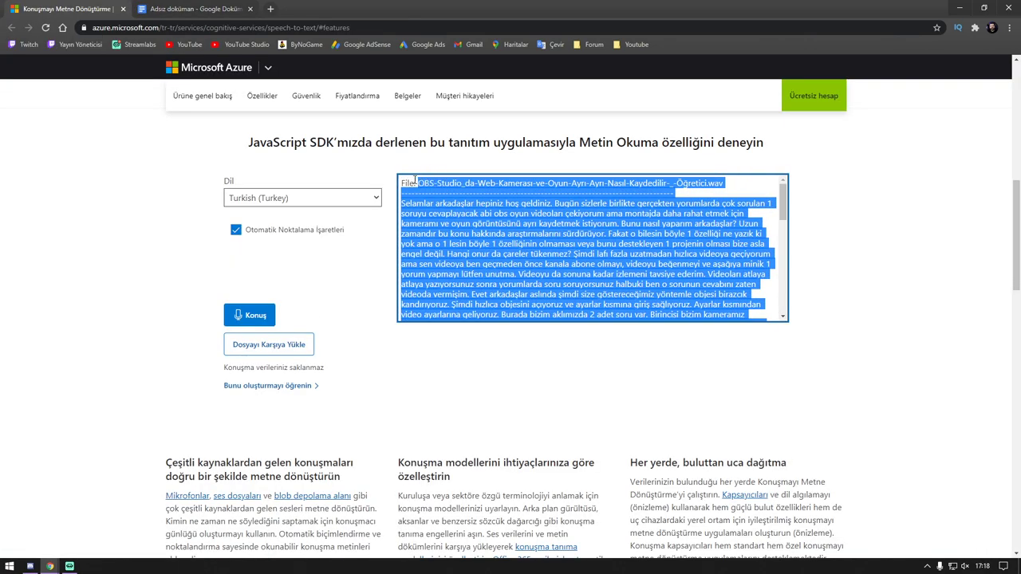
pyautogui.hotkey('ctrl', 'c')
pyautogui.hotkey('ctrl', 'Tab')
pyautogui.hotkey('ctrl', 'v')
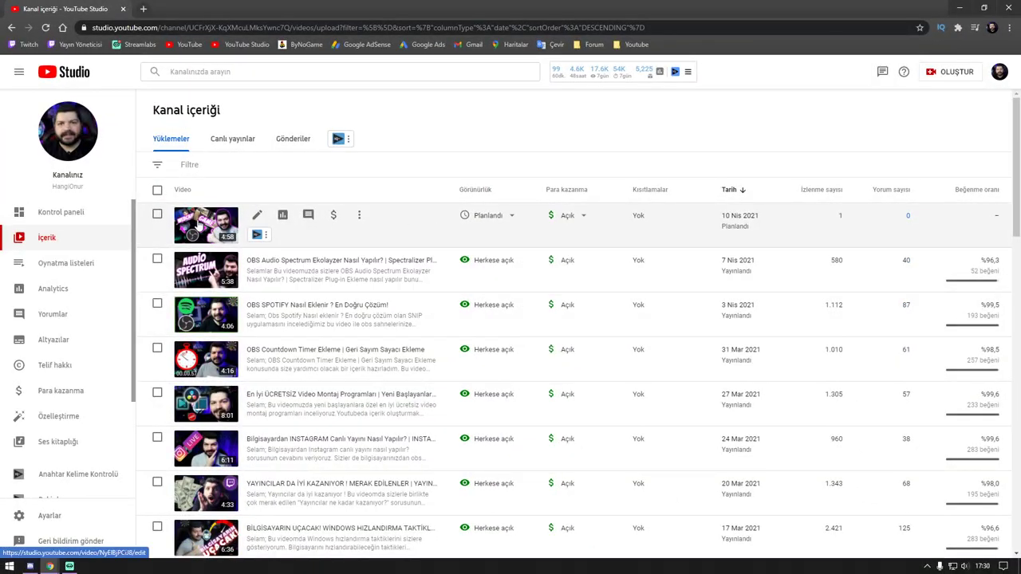
# - In YouTube Studio, add English (İngilizce) as a subtitle language for the scheduled OBS video and start adding its subtitles
pyautogui.click(198, 225)
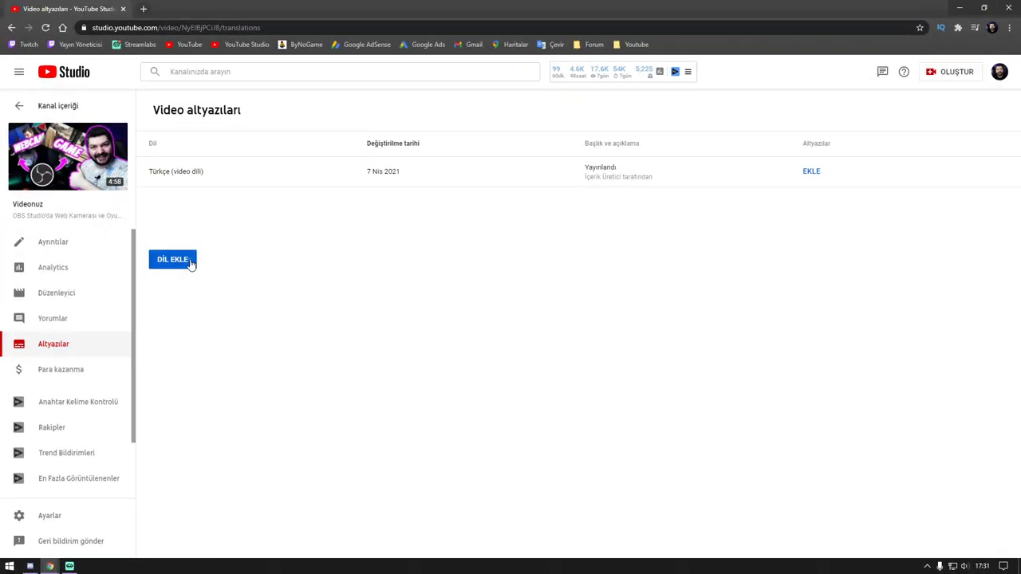
pyautogui.click(191, 264)
pyautogui.scroll(-5, 226, 295)
pyautogui.click(260, 237)
pyautogui.click(807, 203)
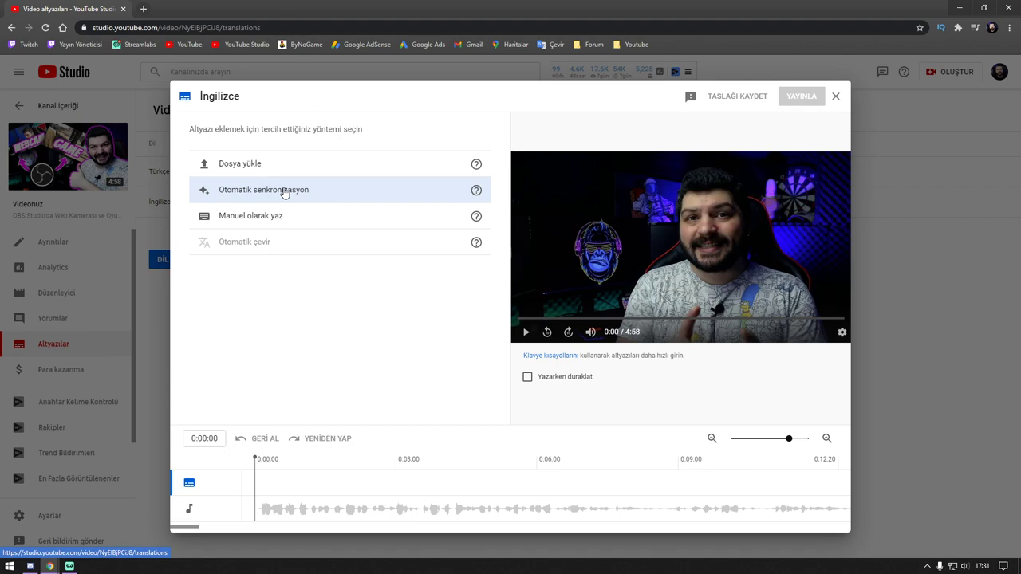
# - Add the full transcript from the Google Docs document as automatically synchronized English subtitles and save them with assigned timings
pyautogui.click(284, 191)
pyautogui.hotkey('alt', 'Tab')
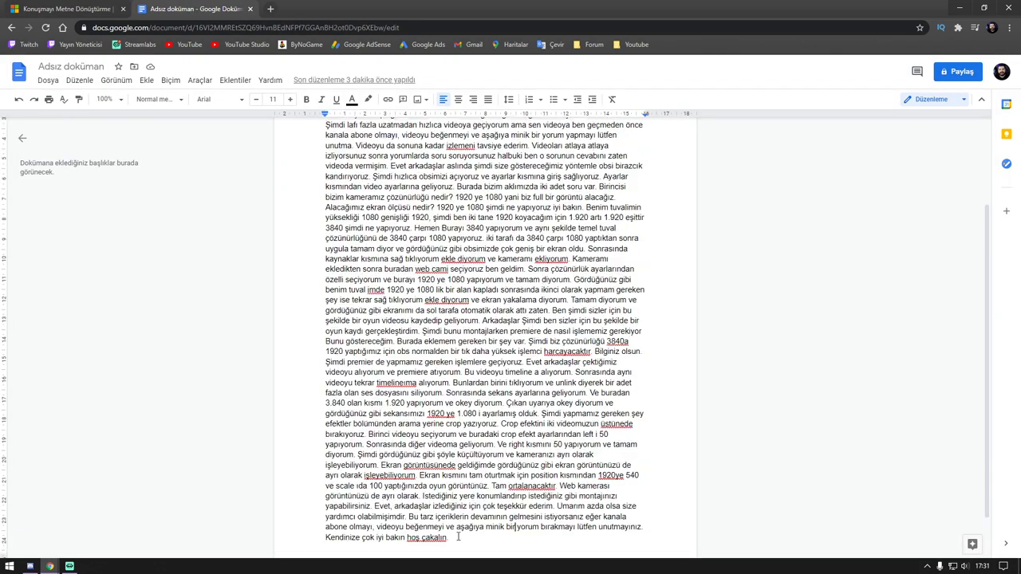
pyautogui.moveTo(458, 537); pyautogui.dragTo(320, 130)
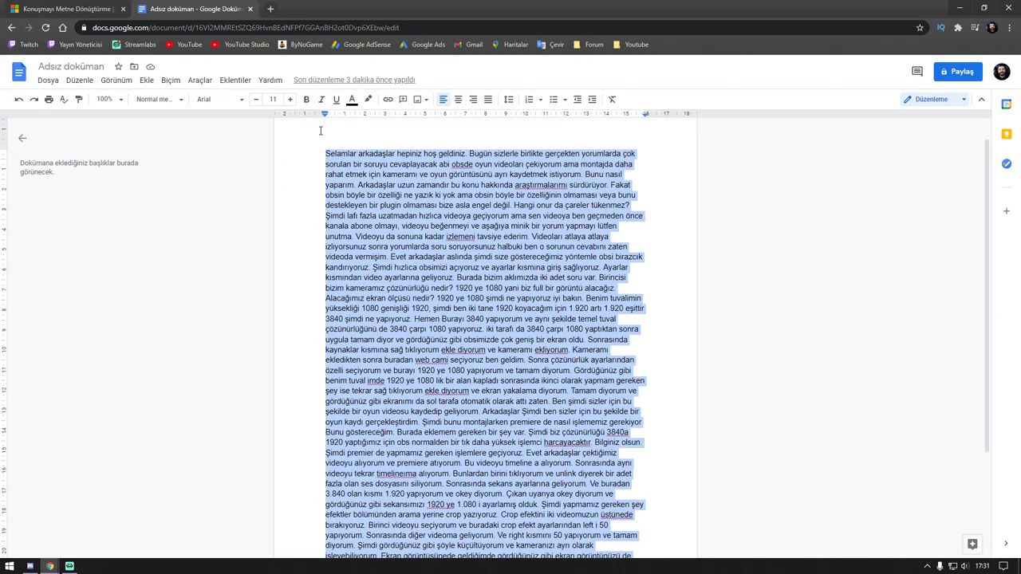
pyautogui.hotkey('ctrl', 'c')
pyautogui.hotkey('alt', 'Tab')
pyautogui.hotkey('ctrl', 'v')
pyautogui.scroll(10, 460, 149)
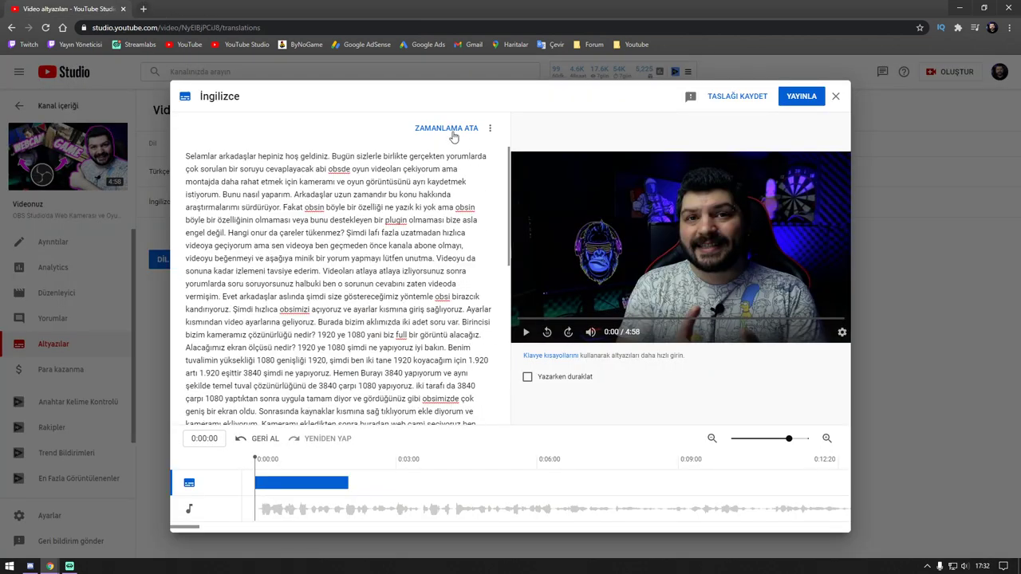
pyautogui.click(447, 129)
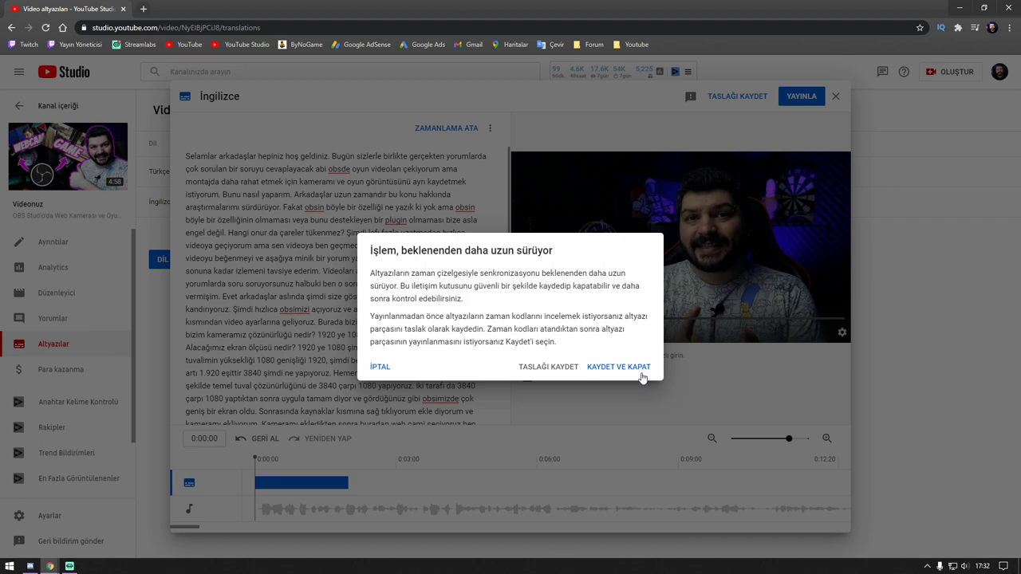
pyautogui.click(643, 373)
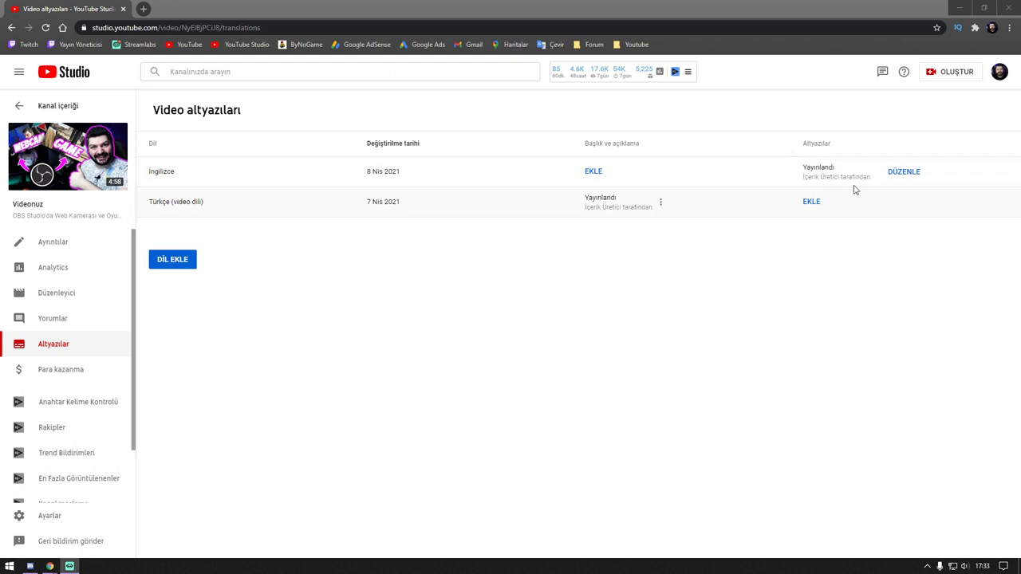
# - Open the published English subtitles for editing and look through the caption segments and their timecodes
pyautogui.click(905, 172)
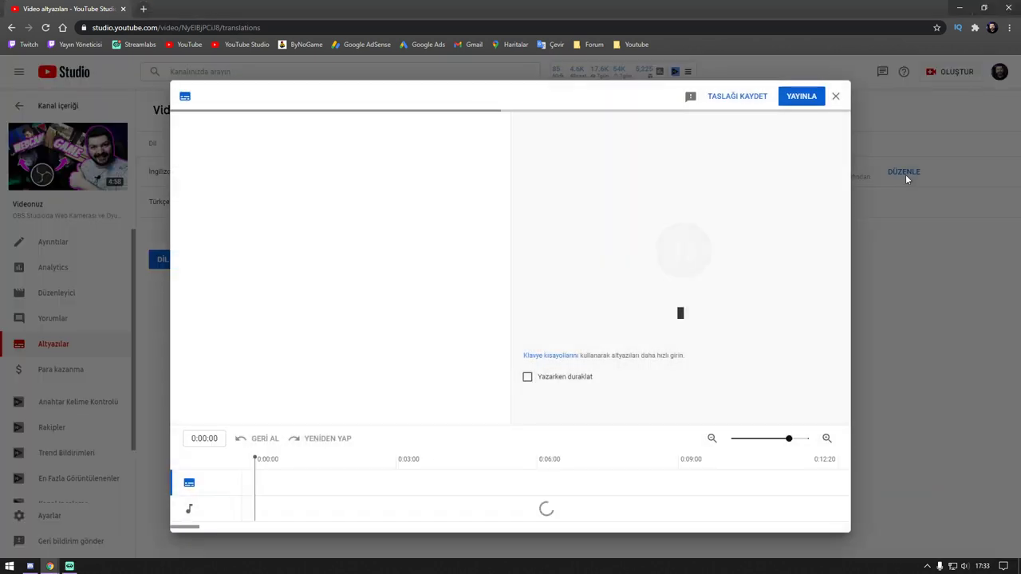
pyautogui.scroll(-8, 363, 212)
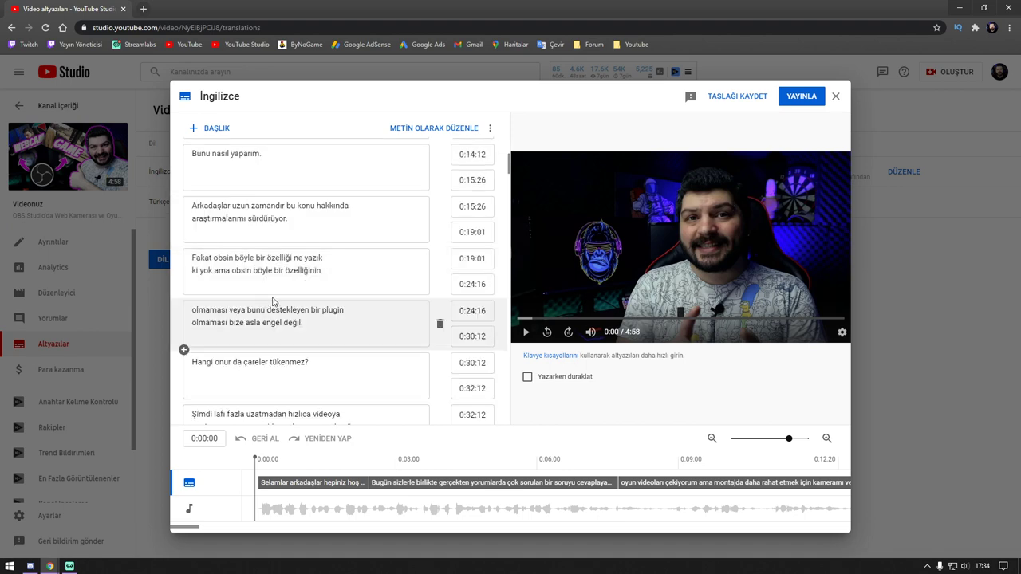
pyautogui.scroll(-10, 348, 254)
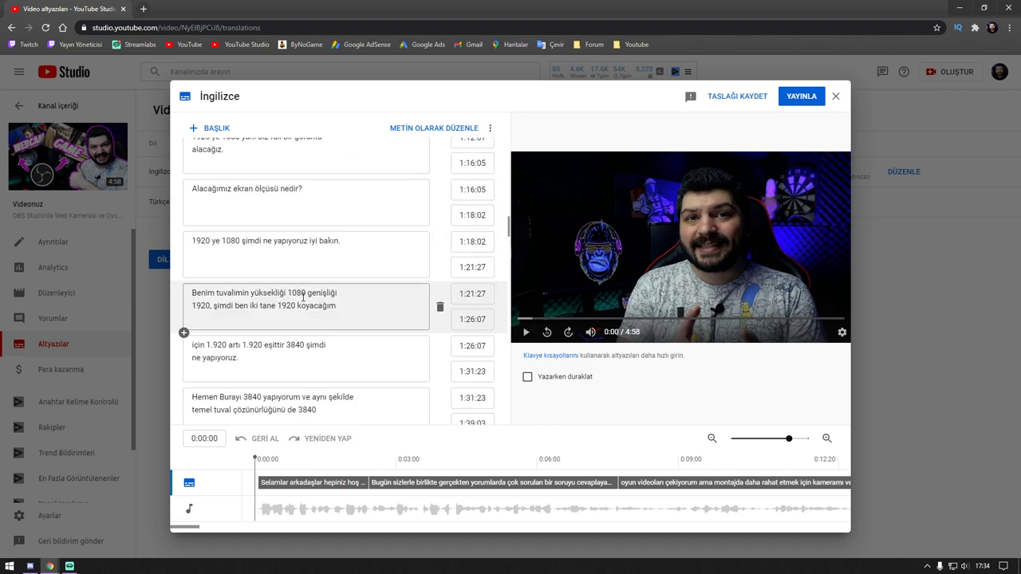
pyautogui.scroll(18, 303, 297)
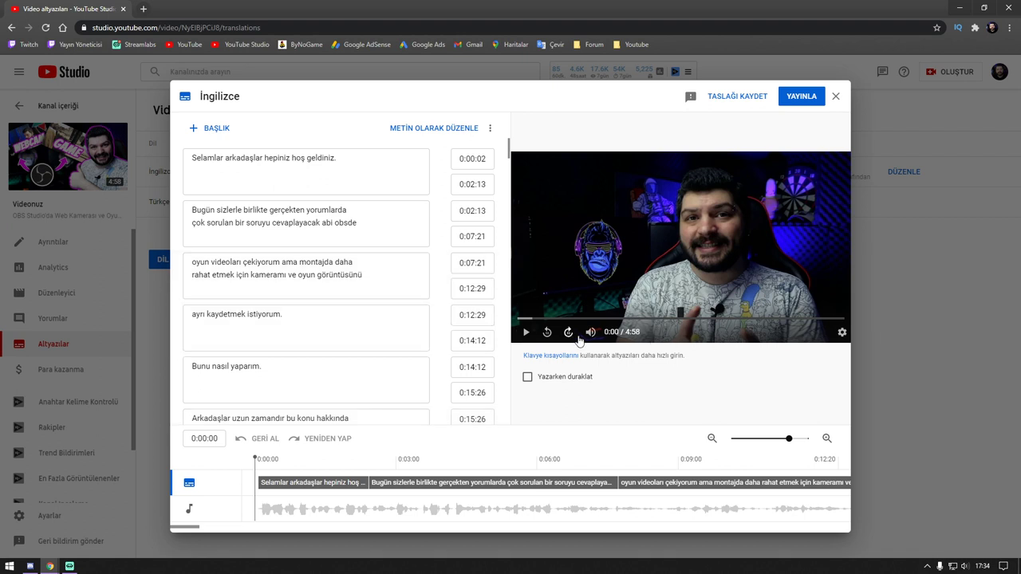
# - Play the video to check the caption synchronization, pause it, and replay from about the 0:15 mark
pyautogui.moveTo(591, 334)
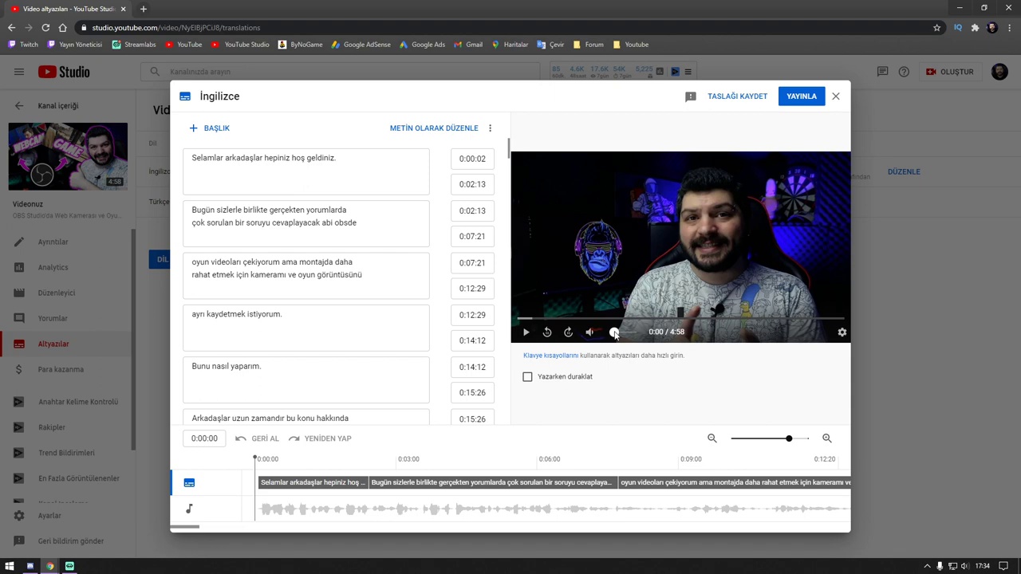
pyautogui.click(526, 331)
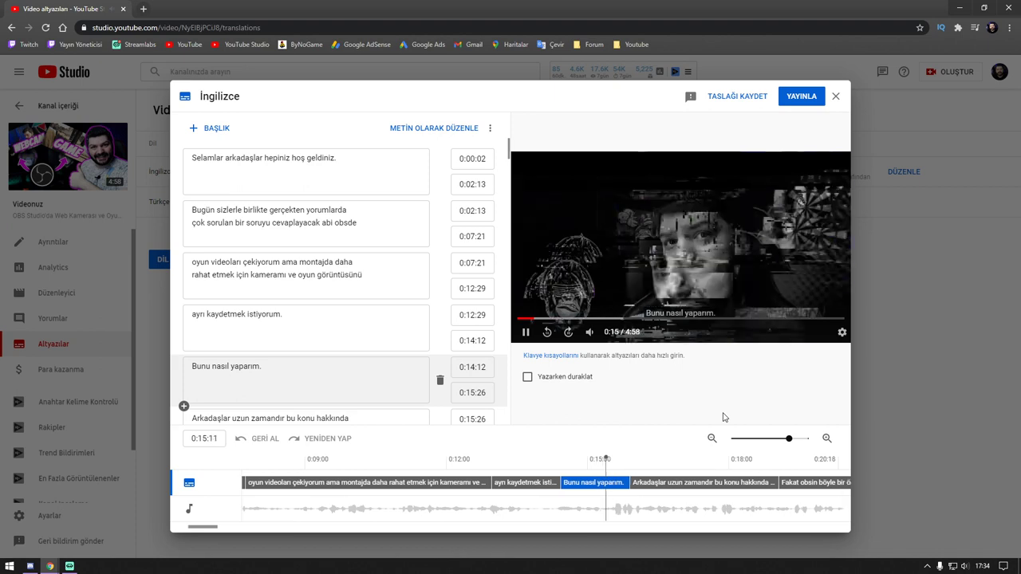
pyautogui.hotkey('shift', 'space')
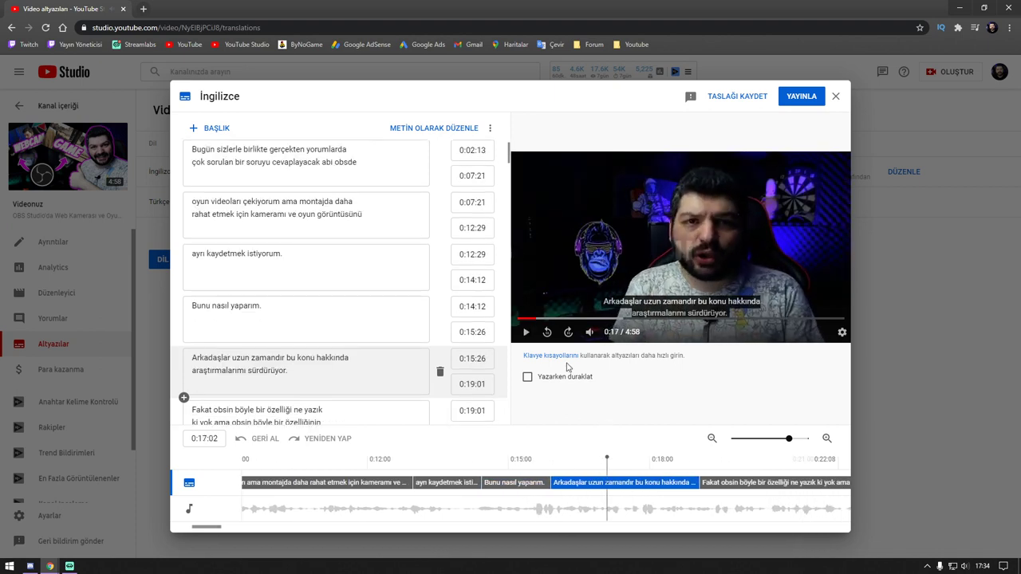
pyautogui.click(532, 460)
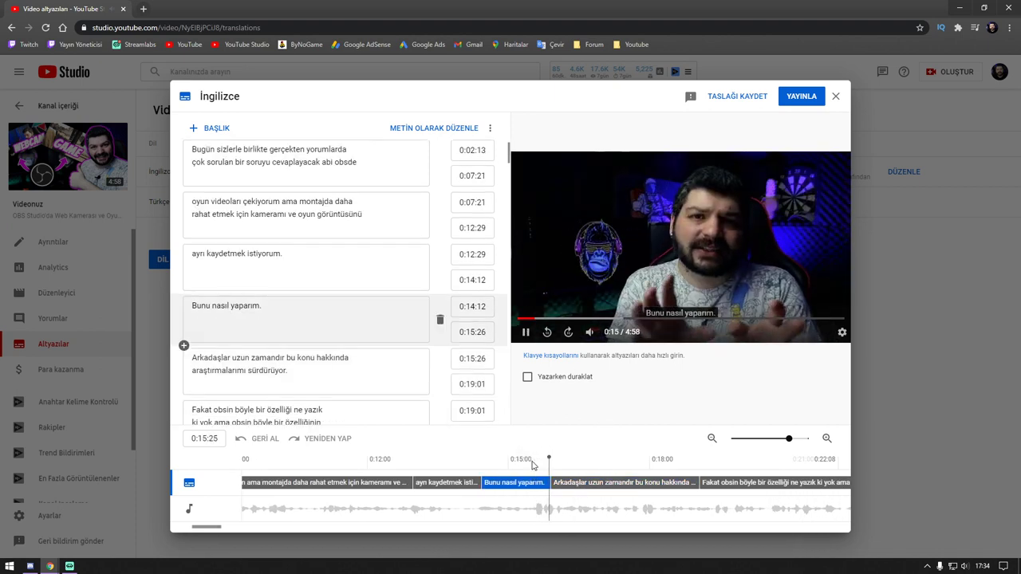
# - Retime the end of the "Bunu nasıl yaparım." caption and the start of the following caption to 0:15:15, and pause playback
pyautogui.click(522, 461)
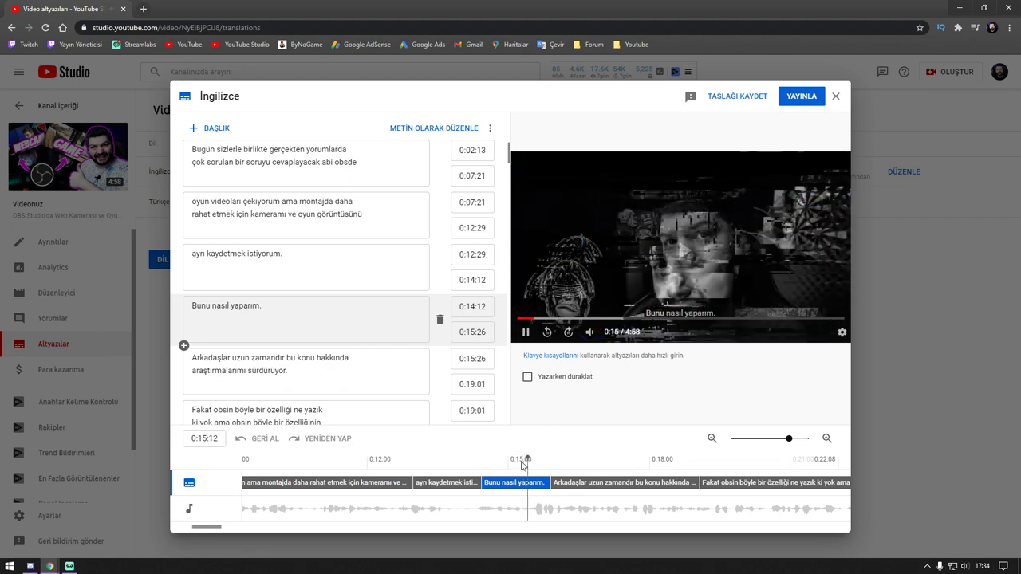
pyautogui.click(575, 485)
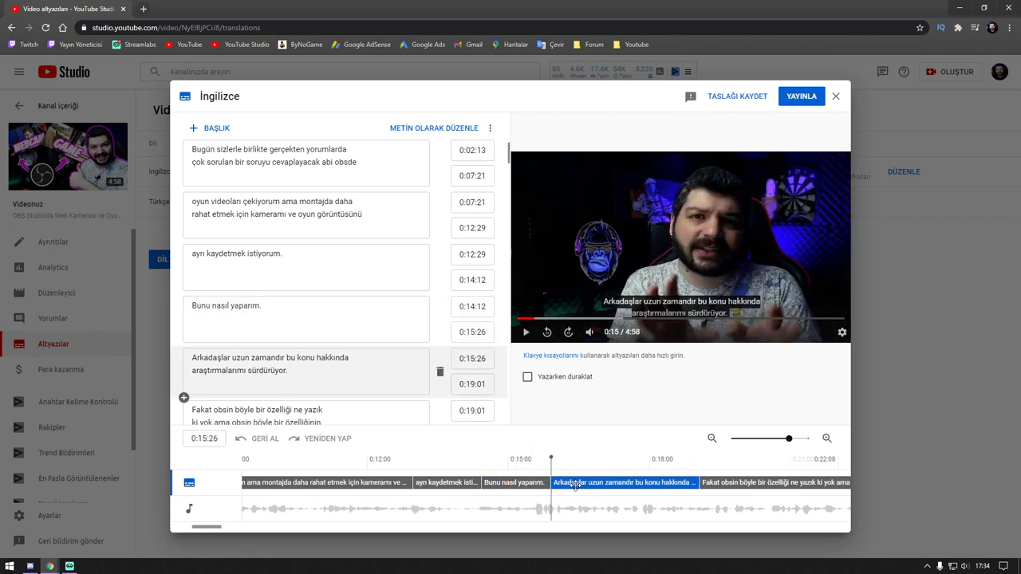
pyautogui.click(540, 473)
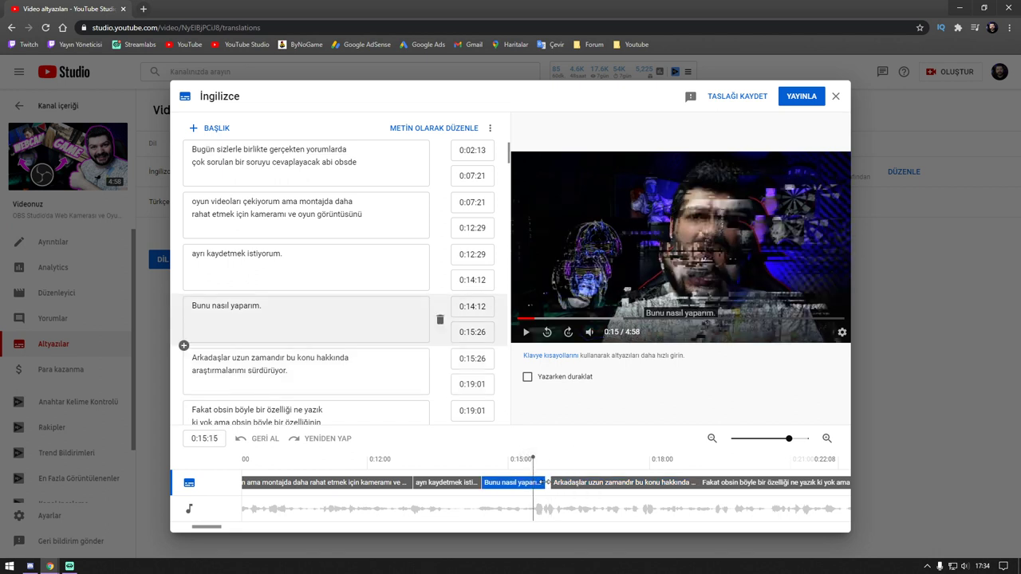
pyautogui.click(548, 483)
pyautogui.moveTo(535, 482); pyautogui.dragTo(518, 466)
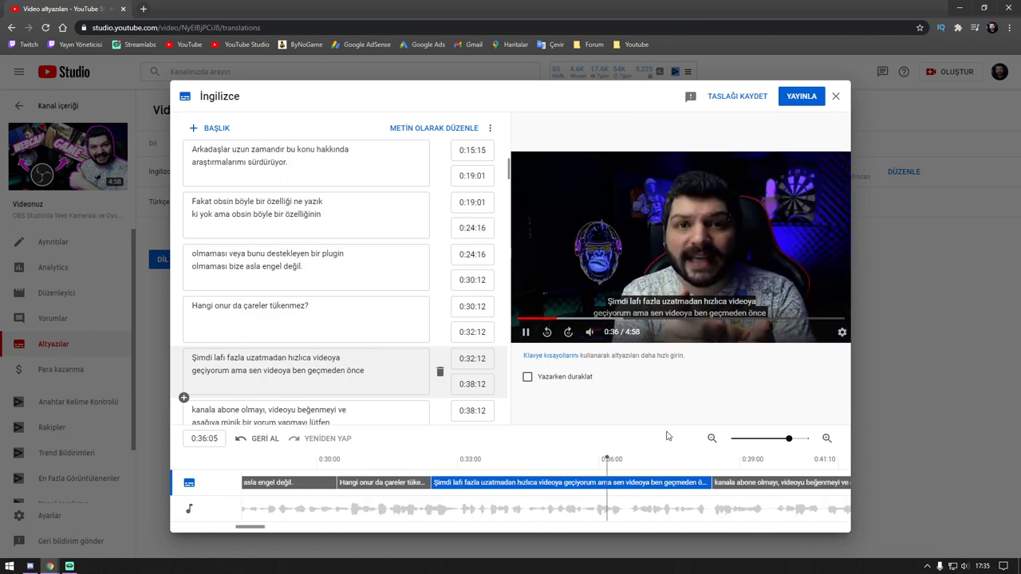
pyautogui.hotkey('shift', 'space')
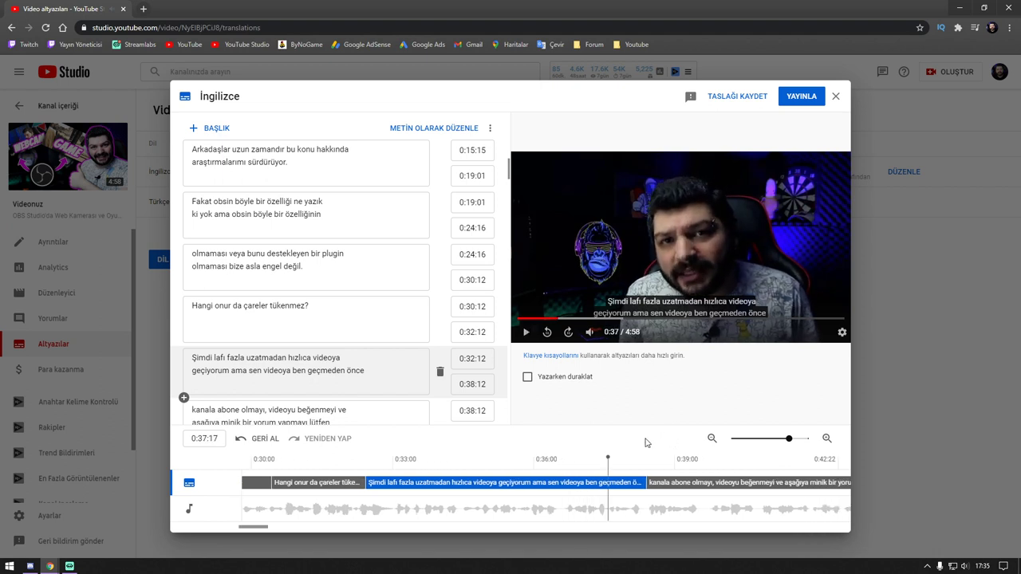
# - Download the English subtitles as captions.sbv and put the file on the desktop
pyautogui.click(490, 130)
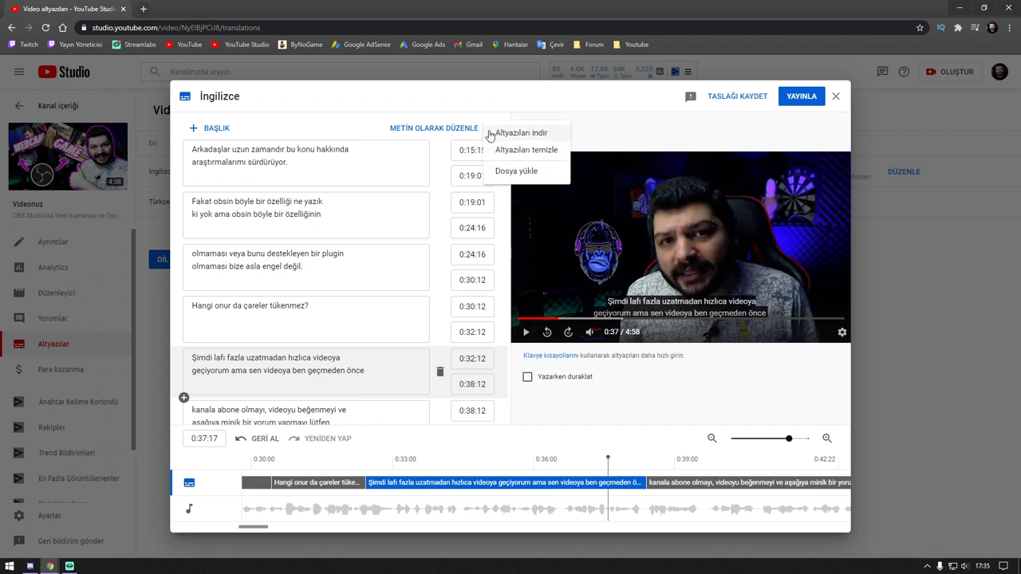
pyautogui.click(553, 134)
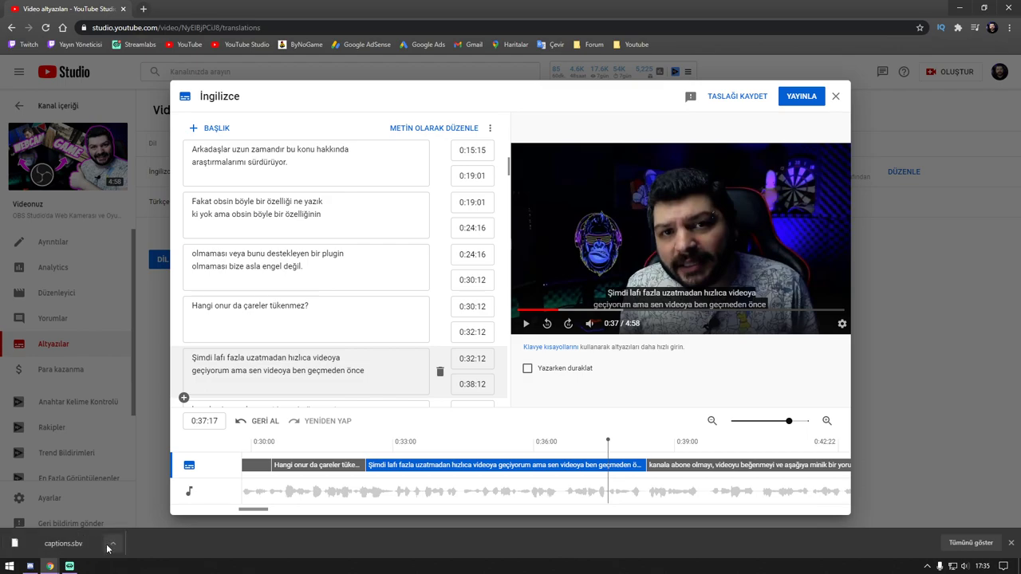
pyautogui.click(983, 7)
pyautogui.click(957, 5)
pyautogui.moveTo(240, 553); pyautogui.dragTo(114, 265)
pyautogui.moveTo(36, 111); pyautogui.dragTo(37, 111)
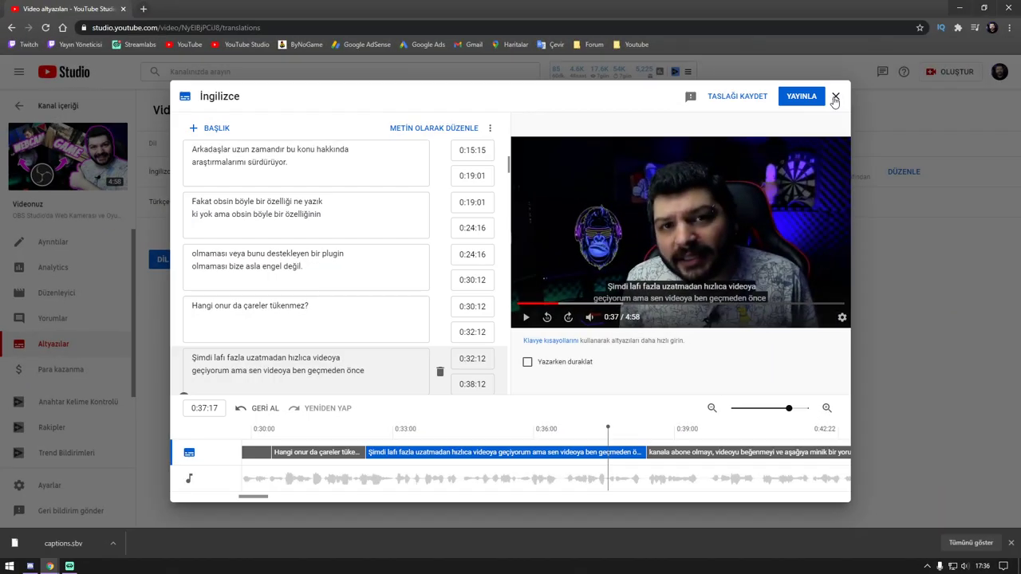
# - Close the subtitle editor, keeping the changes as a draft, and delete the English (İngilizce) subtitles from the video
pyautogui.click(836, 95)
pyautogui.click(627, 323)
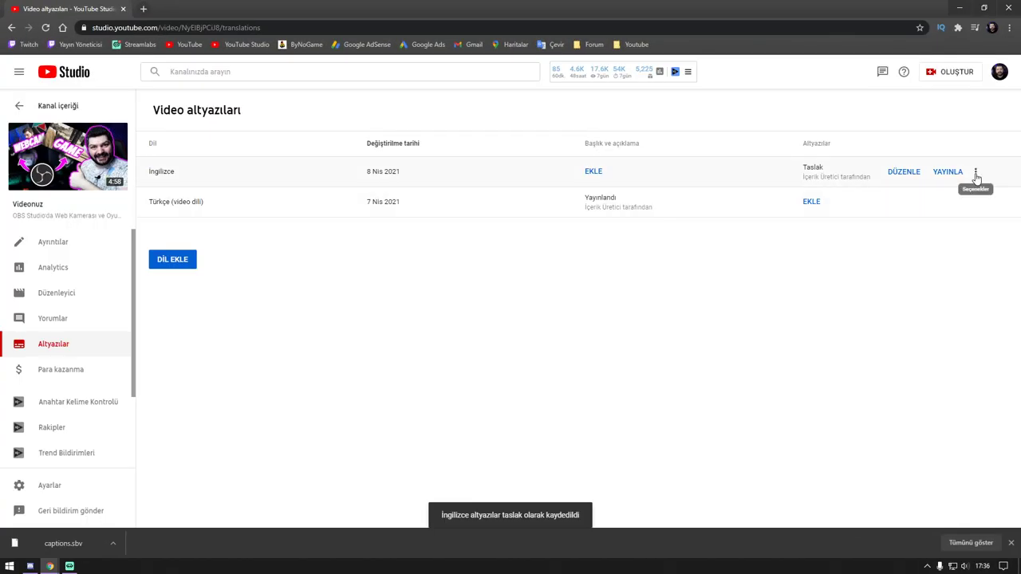
pyautogui.click(976, 172)
pyautogui.click(844, 171)
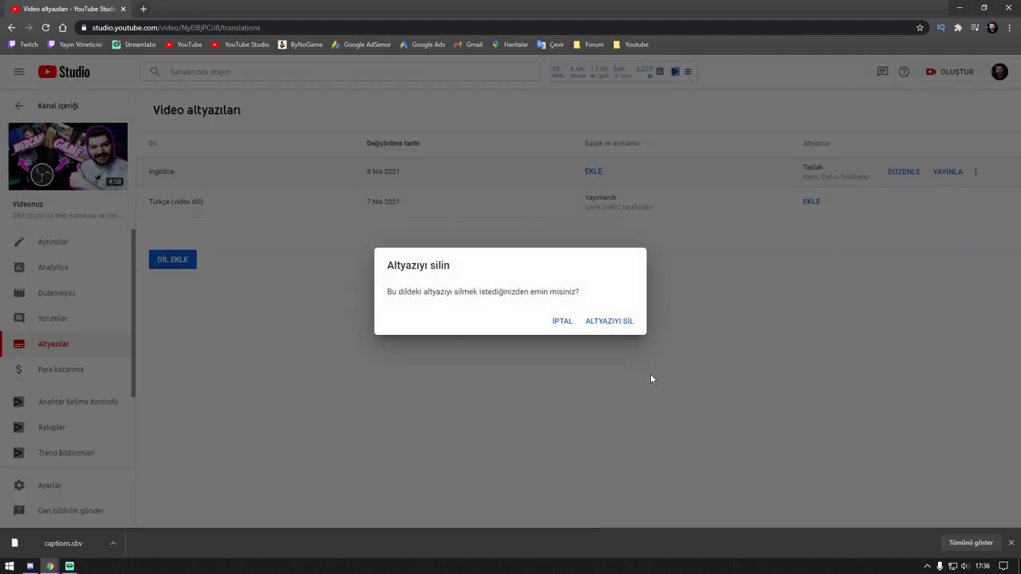
pyautogui.click(614, 327)
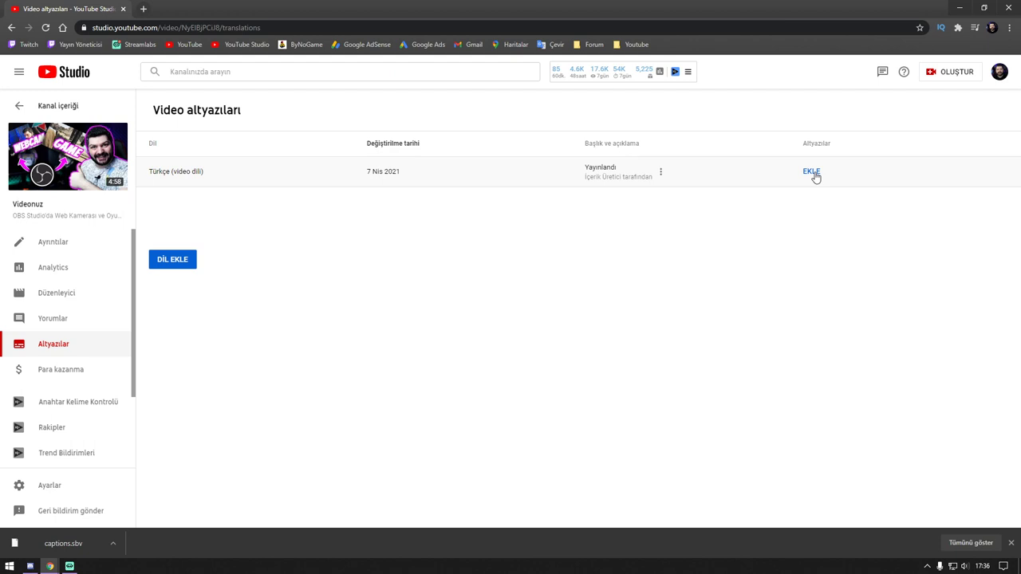
# - Upload captions.sbv from the desktop with timing (Zamanlama ile) as the Turkish subtitles and look through the imported captions
pyautogui.click(813, 171)
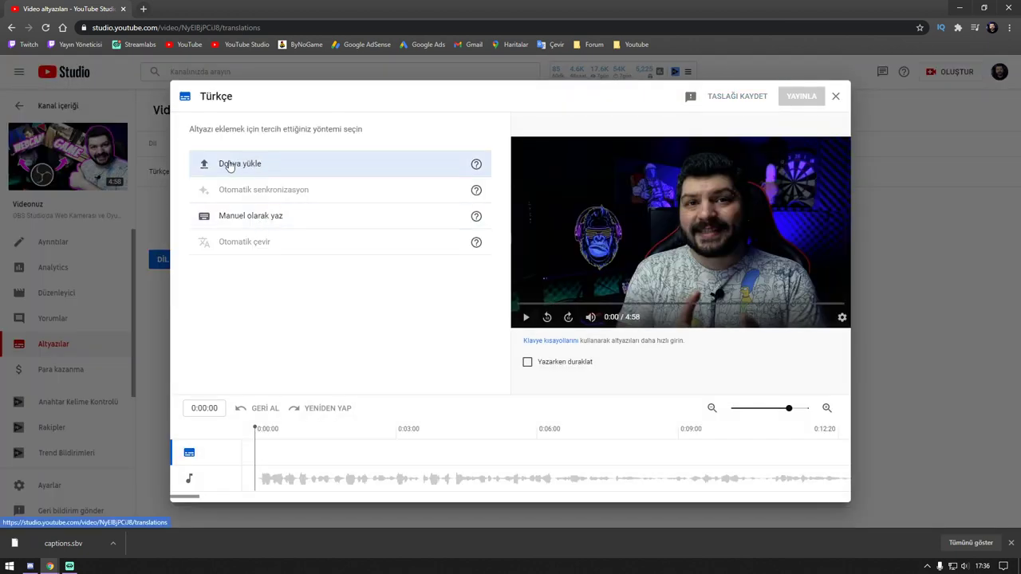
pyautogui.click(230, 165)
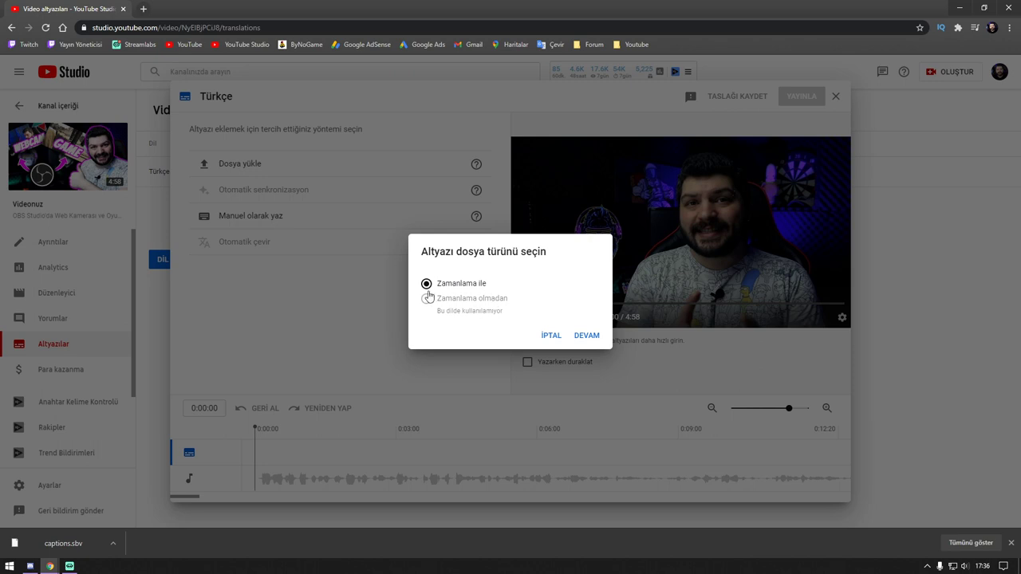
pyautogui.click(600, 336)
pyautogui.click(298, 100)
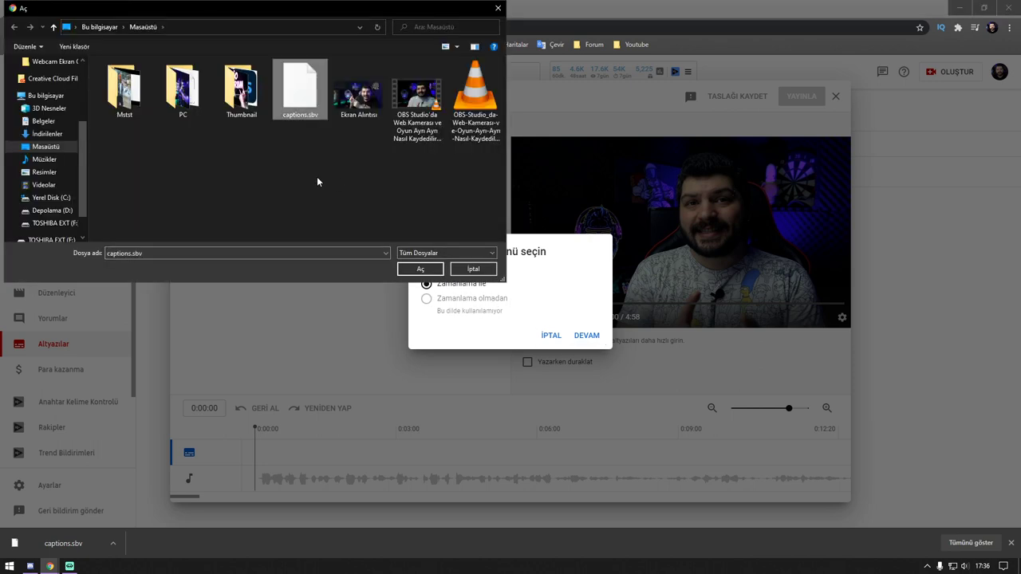
pyautogui.doubleClick(297, 99)
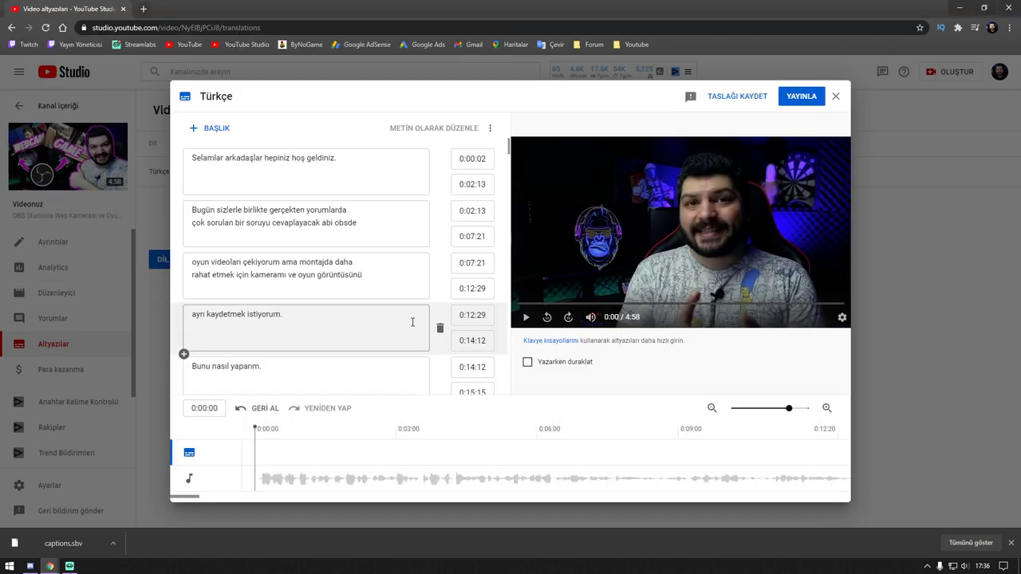
pyautogui.scroll(-12, 435, 341)
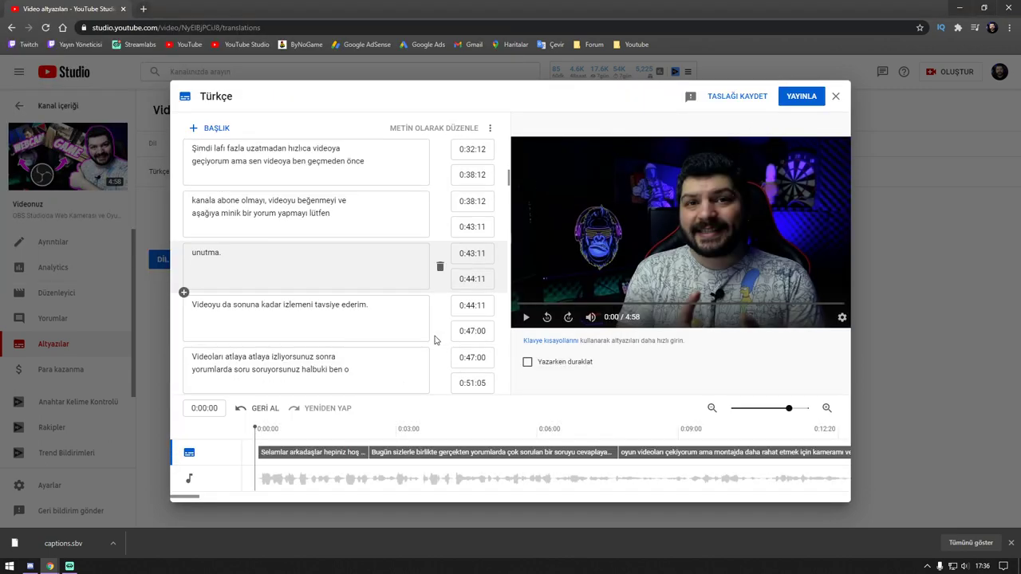
pyautogui.scroll(-12, 435, 341)
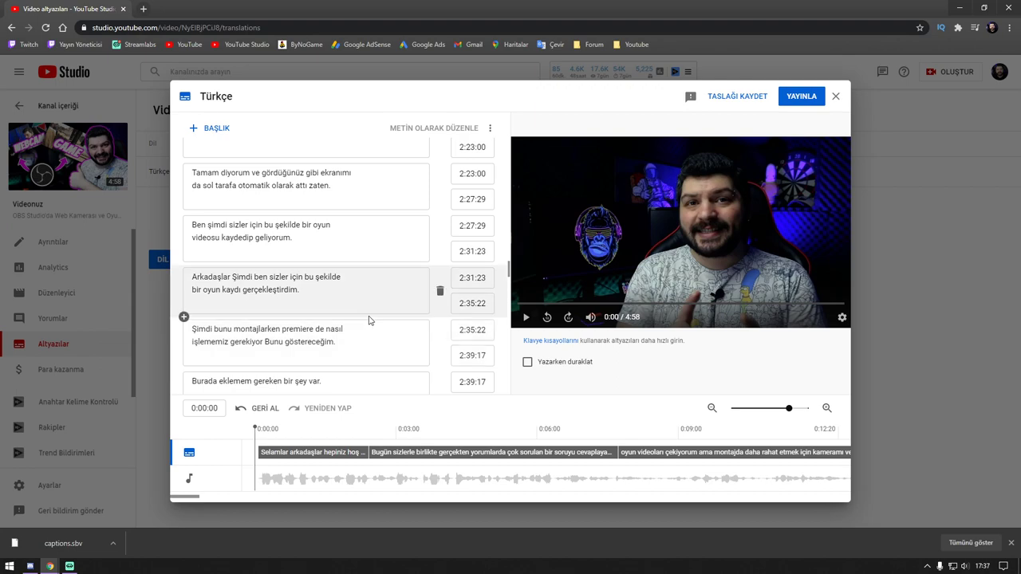
pyautogui.scroll(-8, 370, 316)
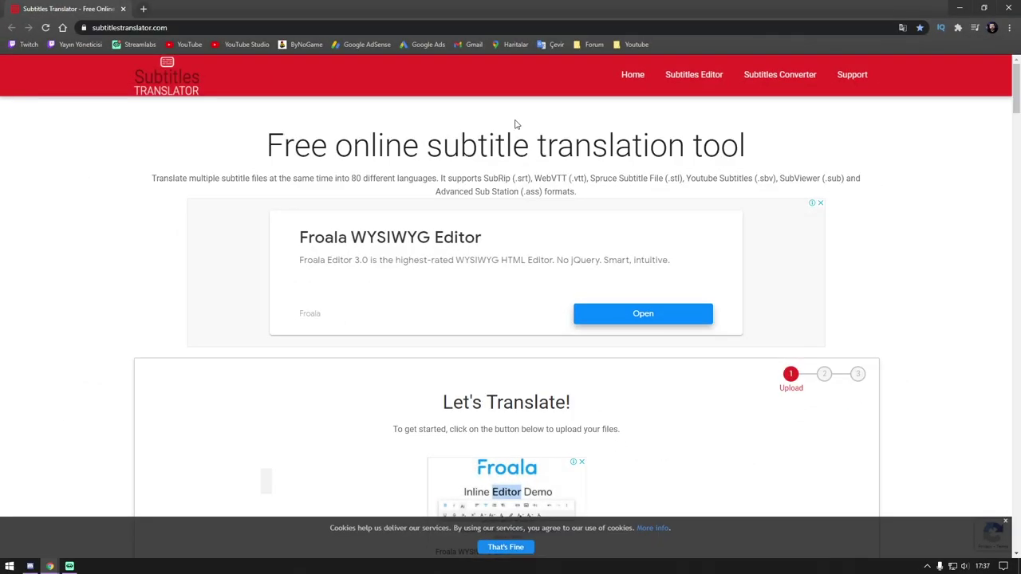
# - On subtitlestranslator.com, accept the cookie notice and upload captions.sbv from the desktop for translation
pyautogui.scroll(-2, 445, 187)
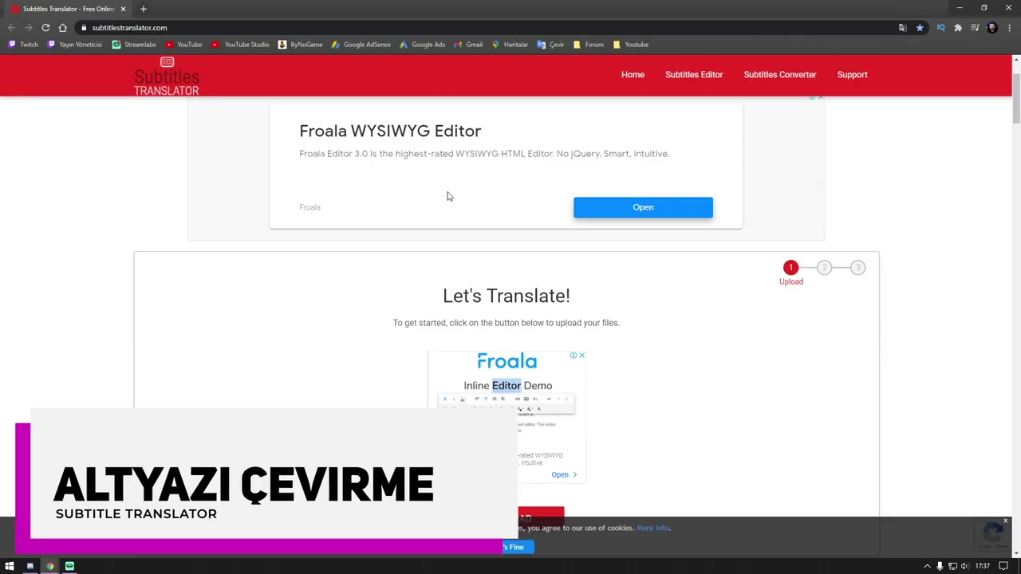
pyautogui.click(518, 547)
pyautogui.click(543, 465)
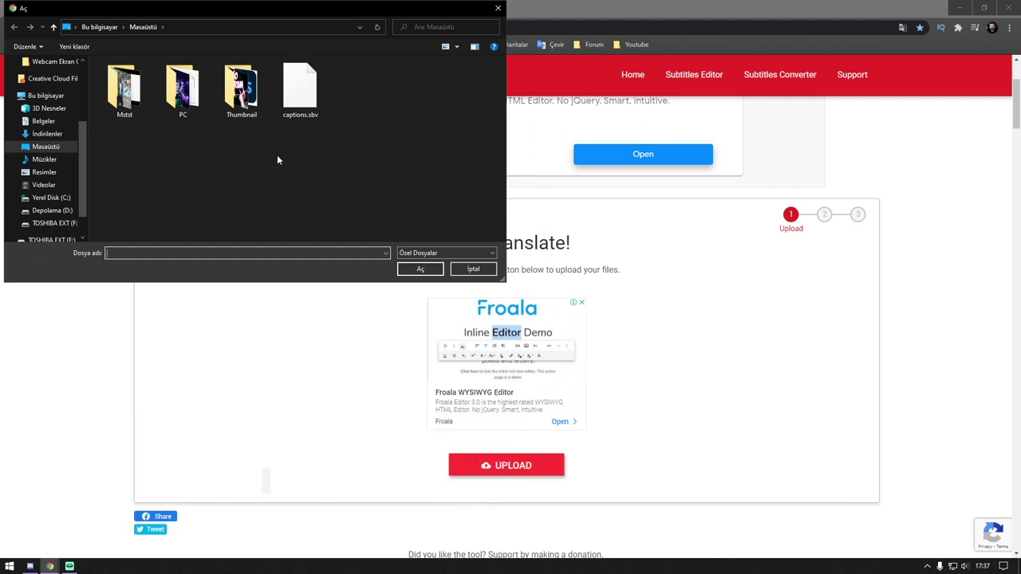
pyautogui.doubleClick(303, 106)
pyautogui.scroll(-2, 359, 255)
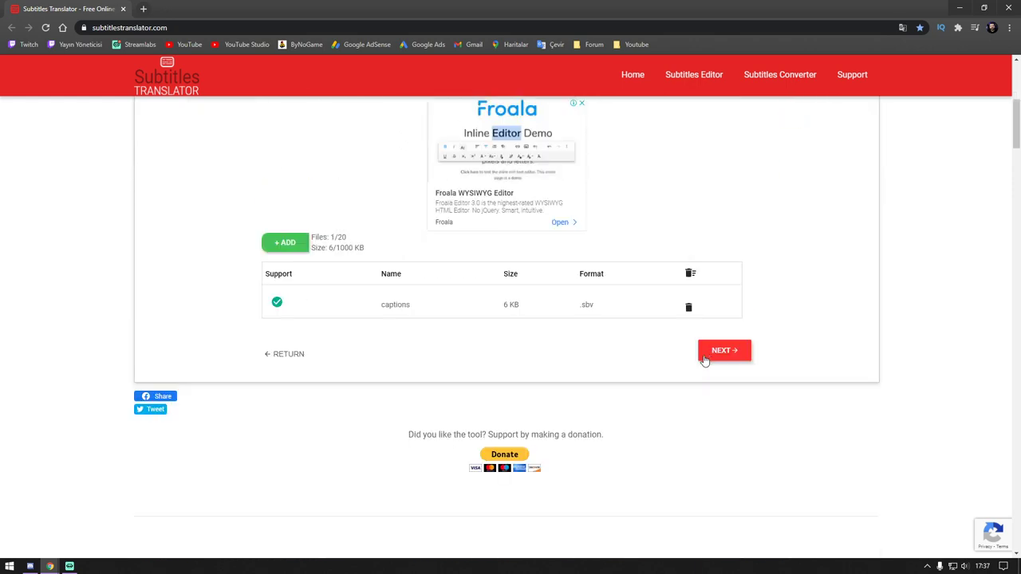
# - Proceed to the translation stage and complete the pedestrian crossings image challenge
pyautogui.click(712, 356)
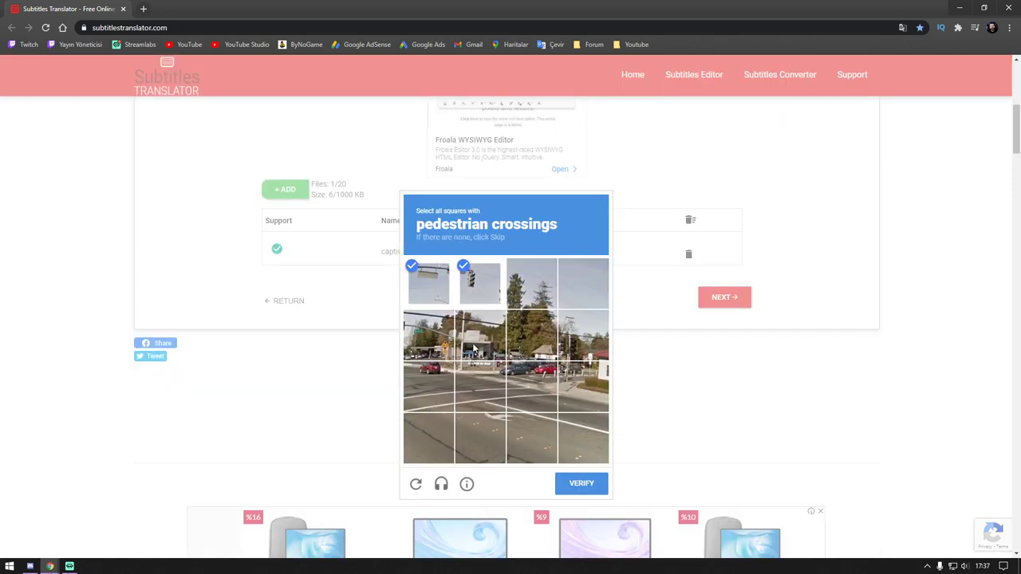
pyautogui.click(574, 349)
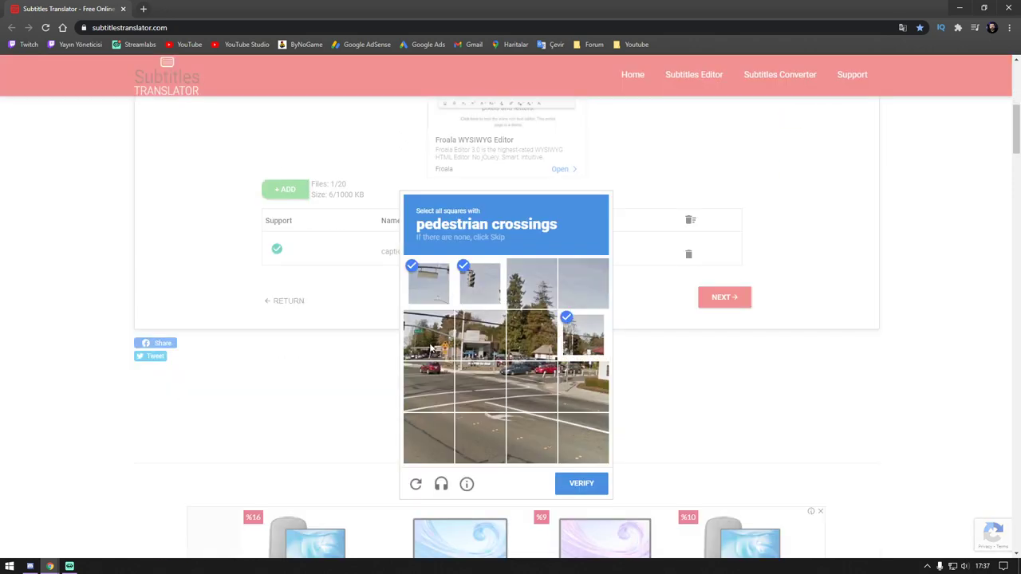
pyautogui.click(430, 348)
pyautogui.click(581, 483)
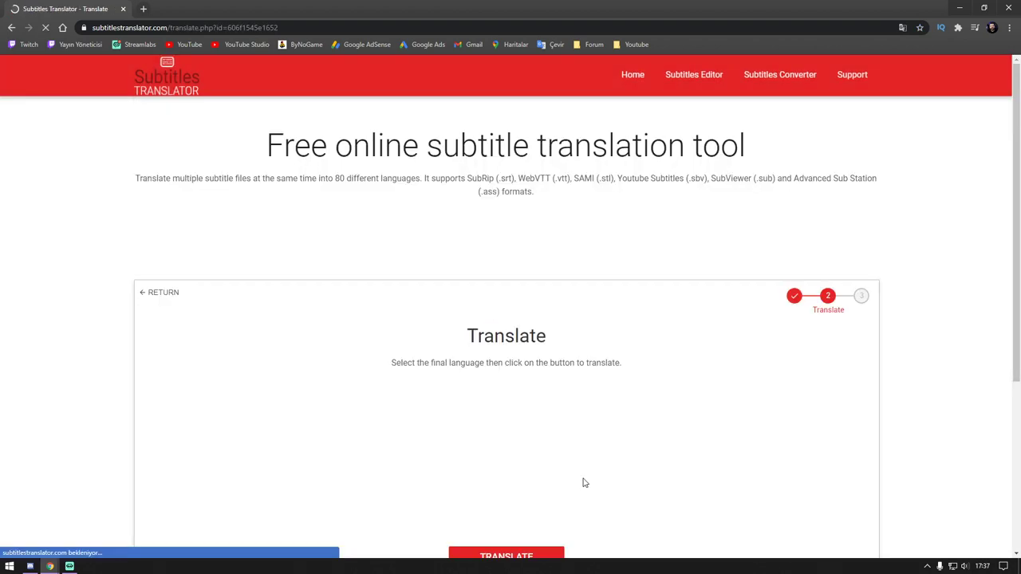
# - Choose English (İngilizce) as the target language and translate the uploaded subtitles
pyautogui.scroll(-1, 583, 483)
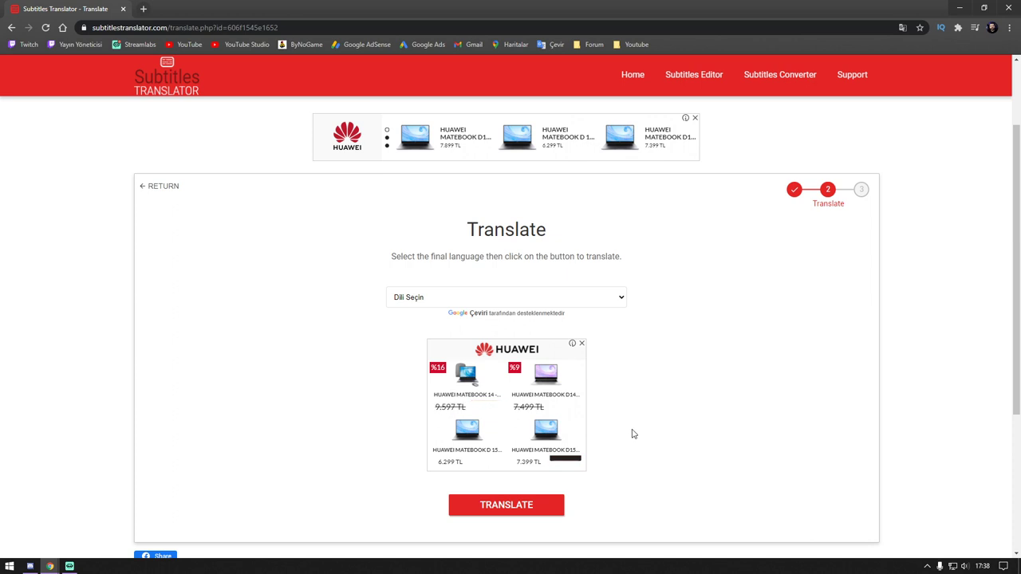
pyautogui.click(582, 303)
pyautogui.scroll(-5, 535, 351)
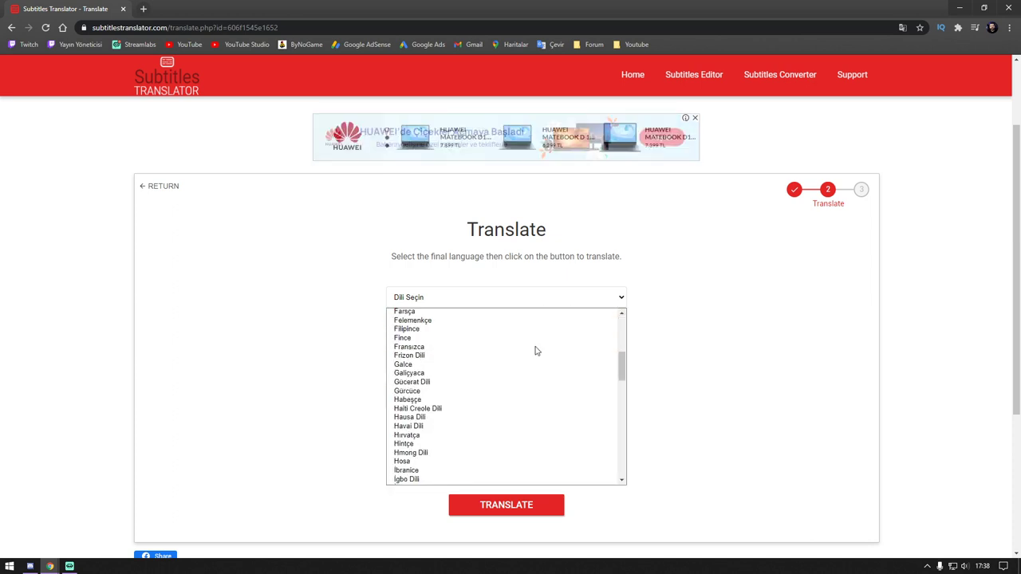
pyautogui.scroll(2, 535, 351)
pyautogui.scroll(-1, 535, 351)
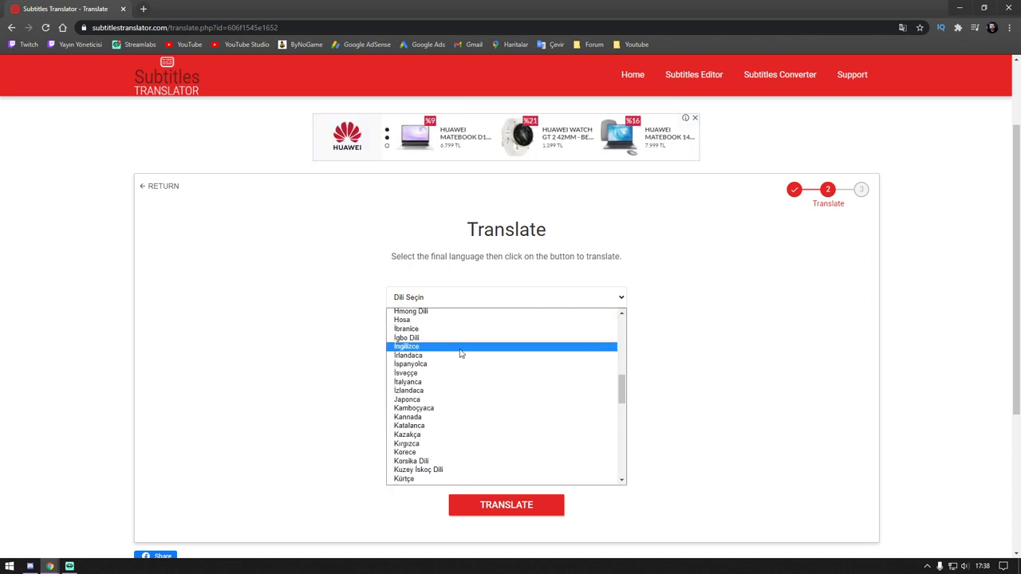
pyautogui.click(399, 349)
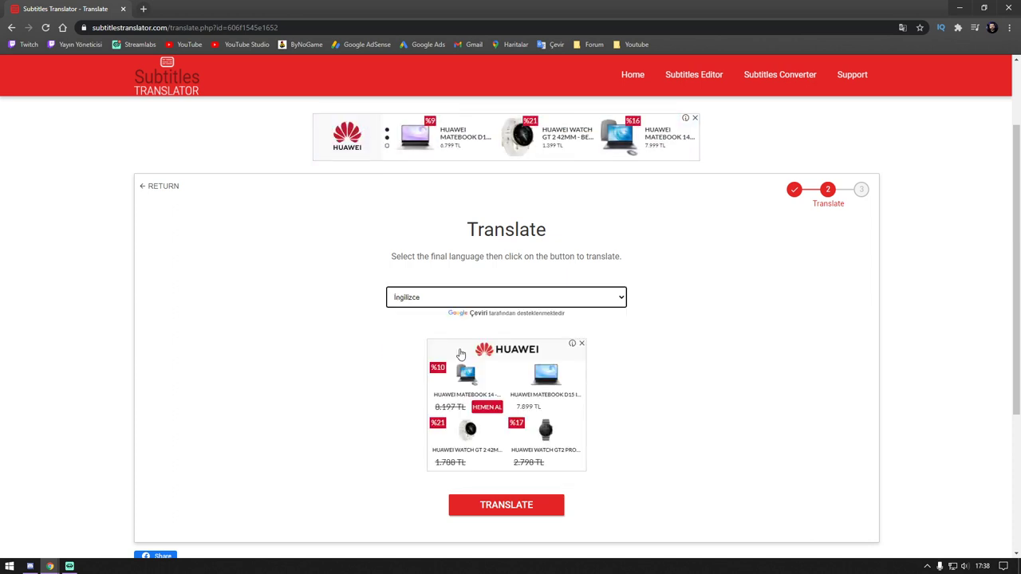
pyautogui.click(494, 508)
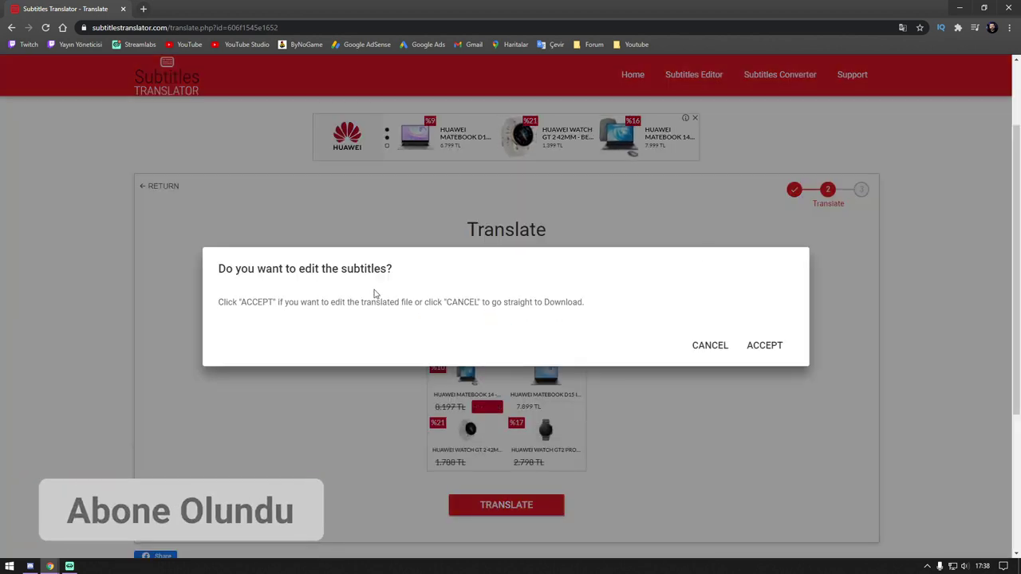
# - Agree to edit the translated file, load the captions subtitle in the editor and review its English lines and timings
pyautogui.click(762, 345)
pyautogui.click(303, 323)
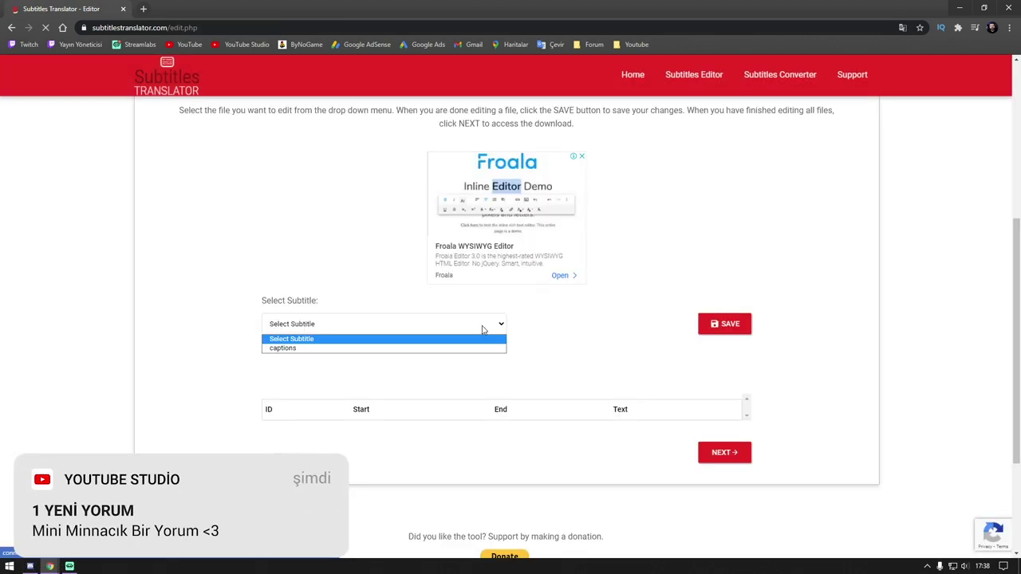
pyautogui.click(275, 347)
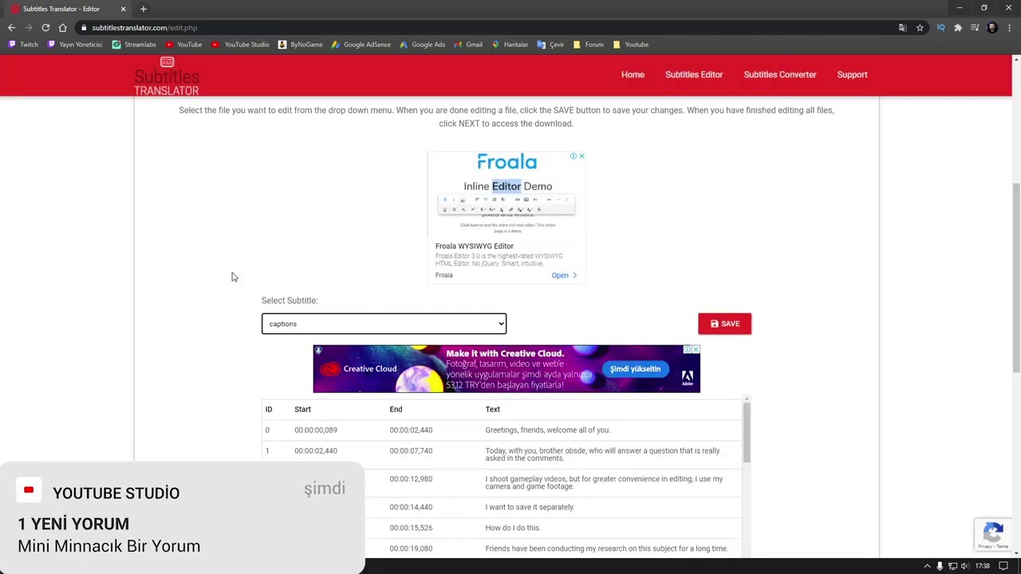
pyautogui.scroll(-3, 210, 397)
pyautogui.click(479, 237)
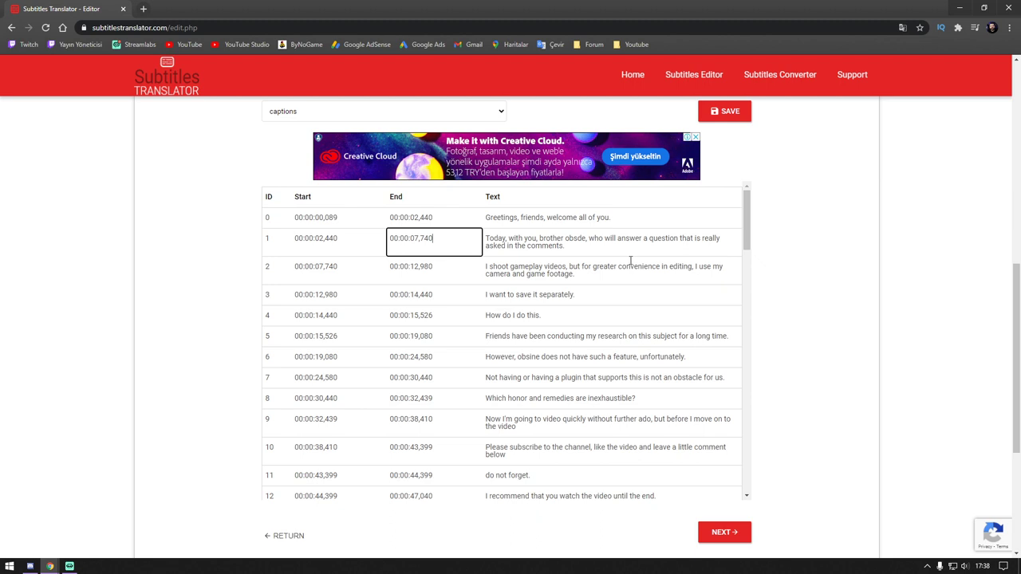
# - Finish editing and download the translated subtitles as a ZIP archive, declining to make a donation
pyautogui.click(724, 533)
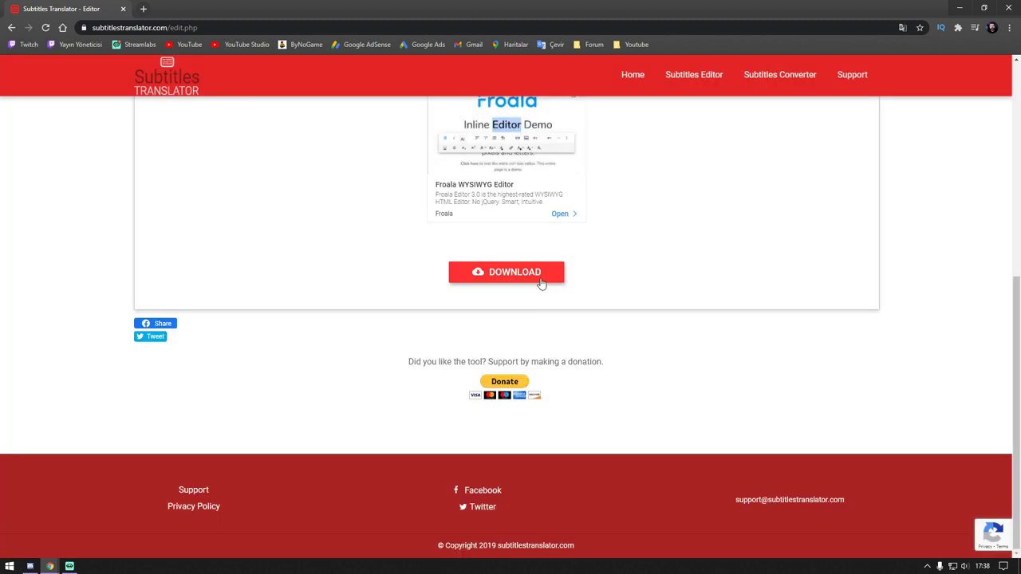
pyautogui.click(541, 280)
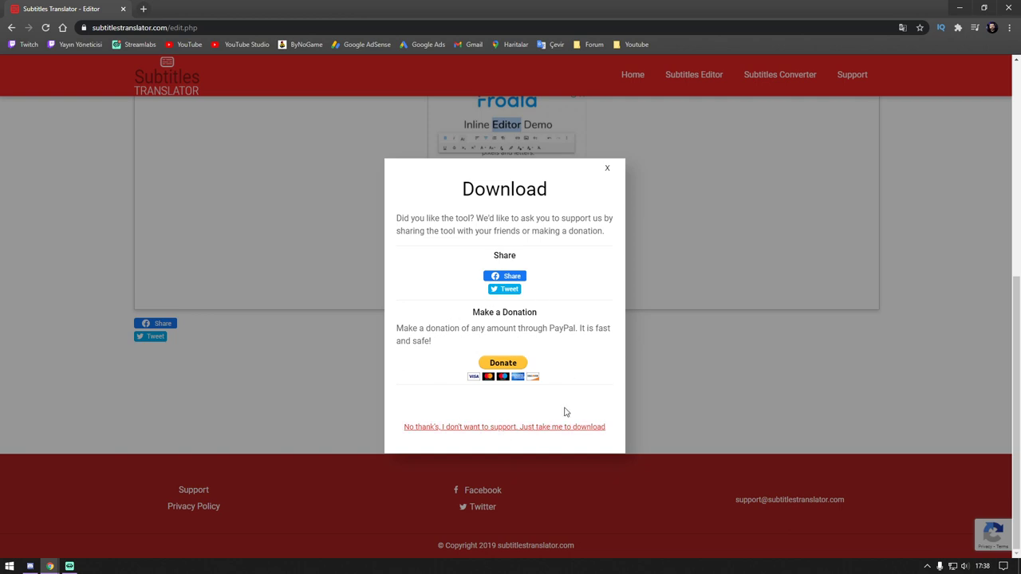
pyautogui.click(501, 428)
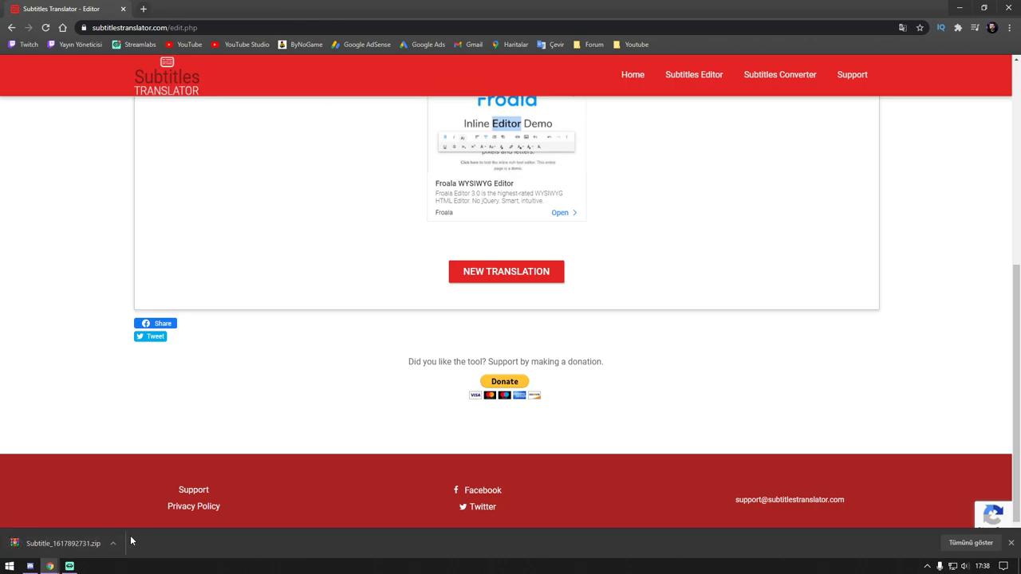
pyautogui.press('super+Down')
pyautogui.moveTo(368, 549); pyautogui.dragTo(102, 152)
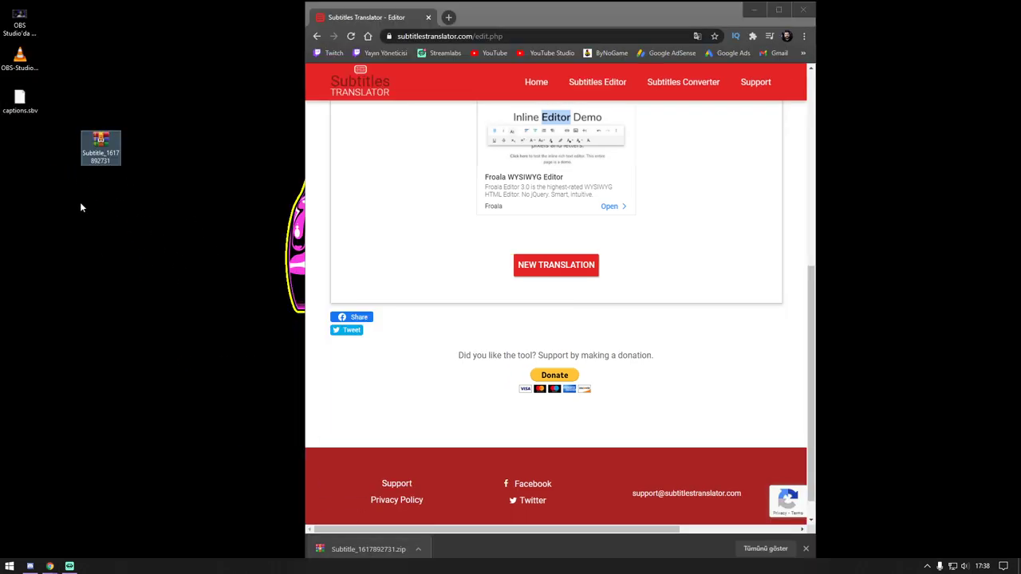
pyautogui.rightClick(102, 150)
pyautogui.click(149, 170)
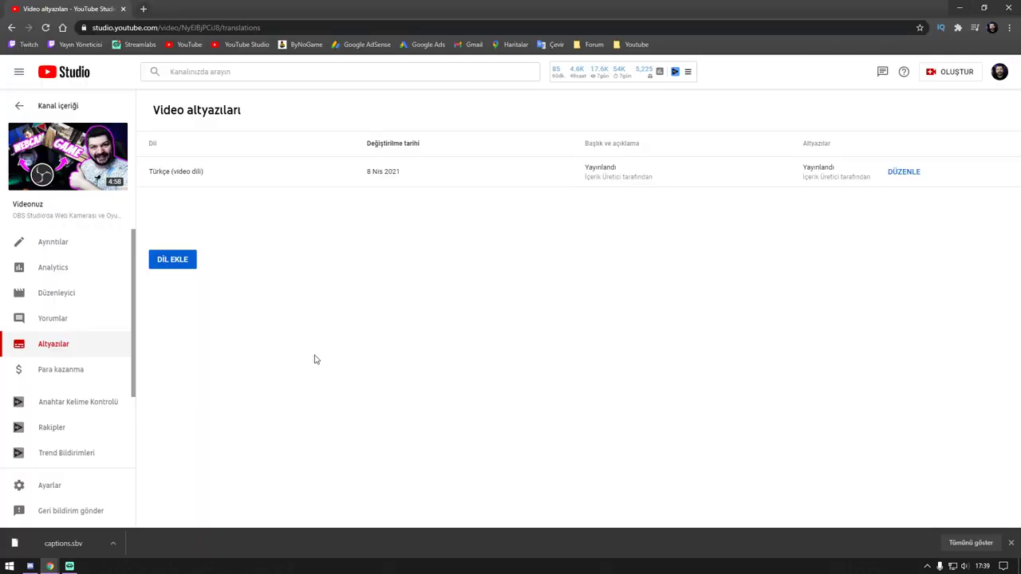
# - On the video's subtitles page in YouTube Studio, add English (İngilizce) as a language
pyautogui.click(187, 272)
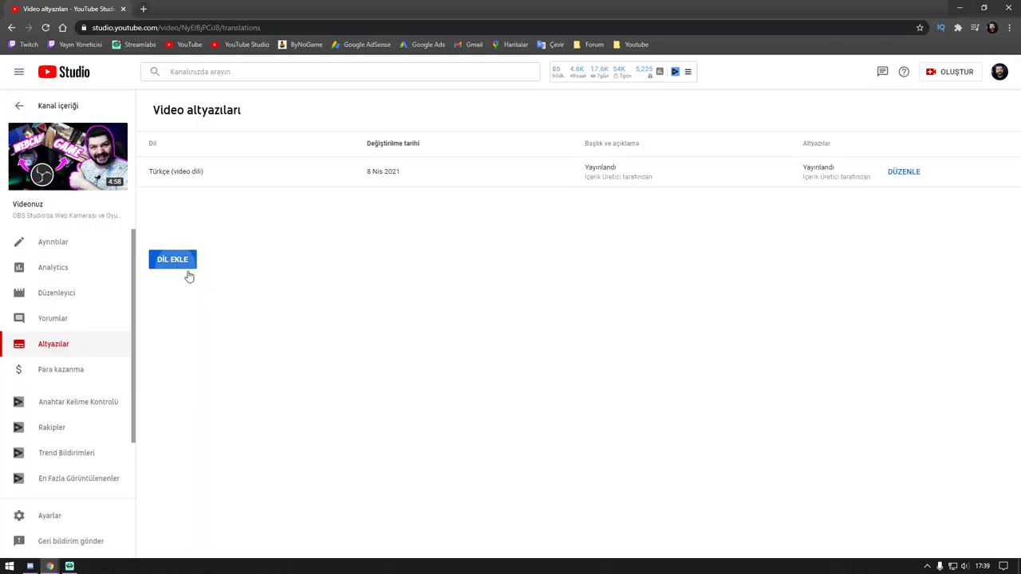
pyautogui.scroll(-15, 257, 207)
pyautogui.click(269, 349)
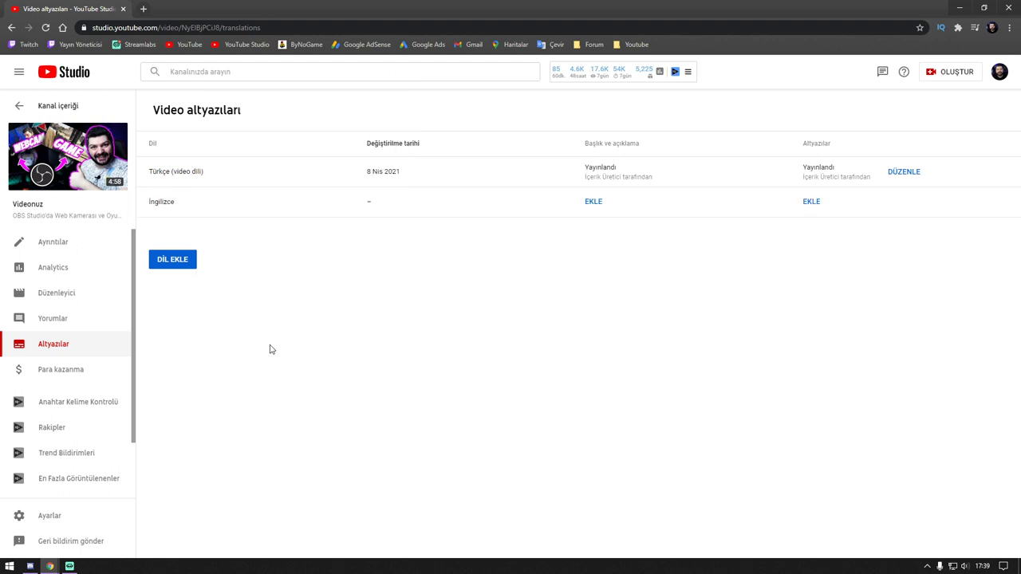
pyautogui.click(814, 202)
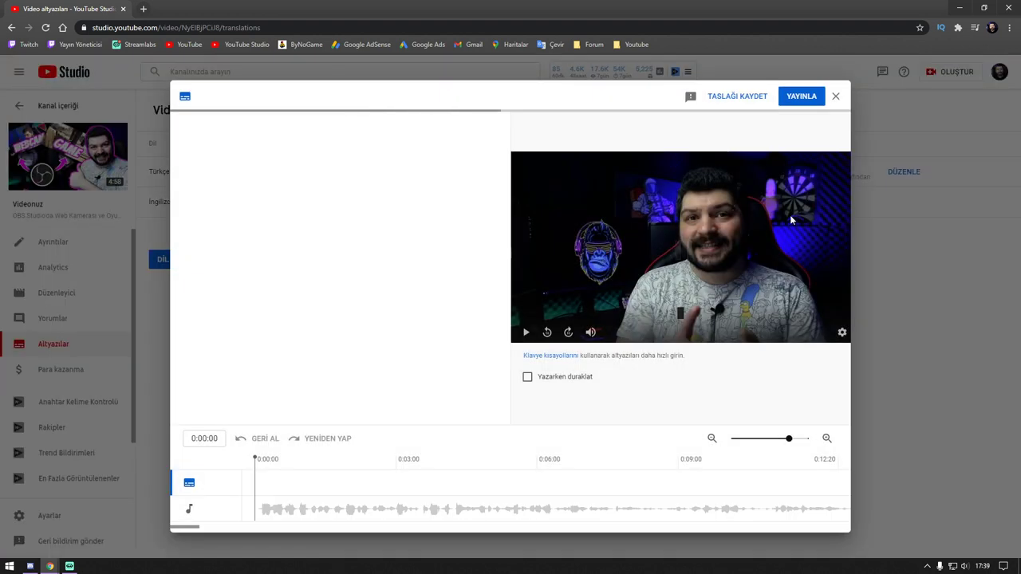
pyautogui.click(263, 163)
pyautogui.click(595, 353)
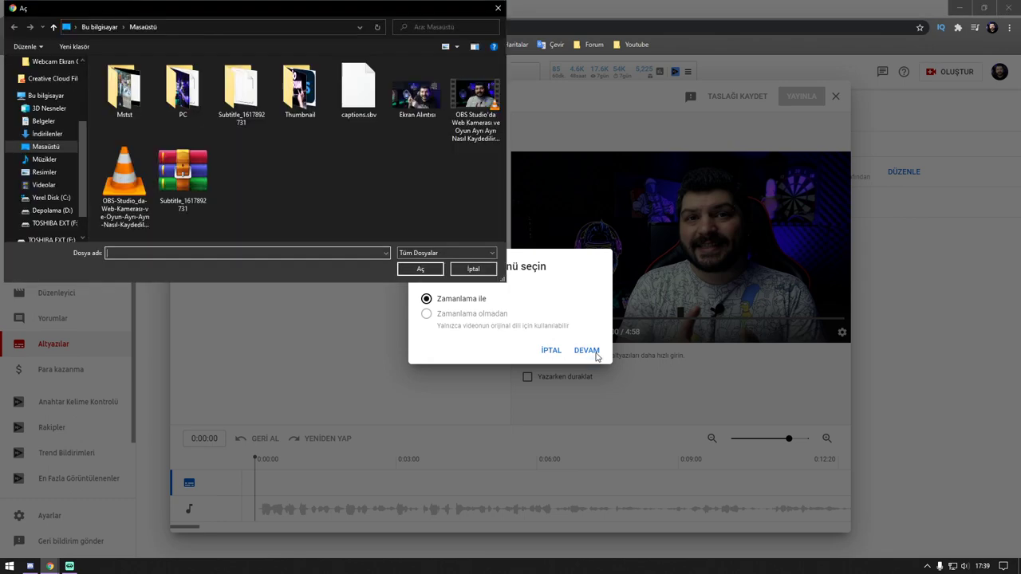
pyautogui.doubleClick(247, 94)
pyautogui.doubleClick(125, 80)
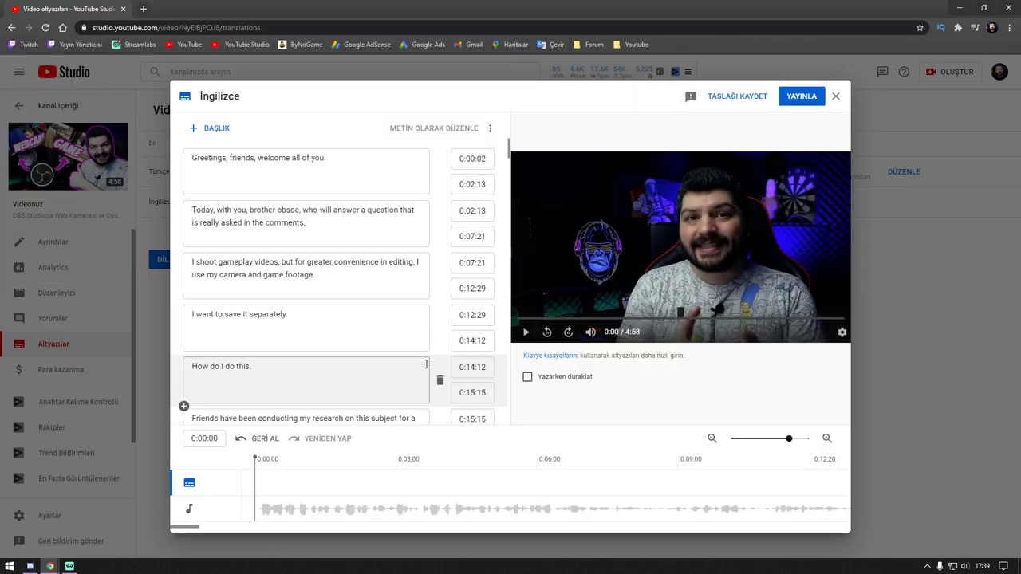
# - Look through the imported English subtitle lines and timings, and publish the English subtitles
pyautogui.scroll(-3, 272, 211)
pyautogui.scroll(-8, 272, 210)
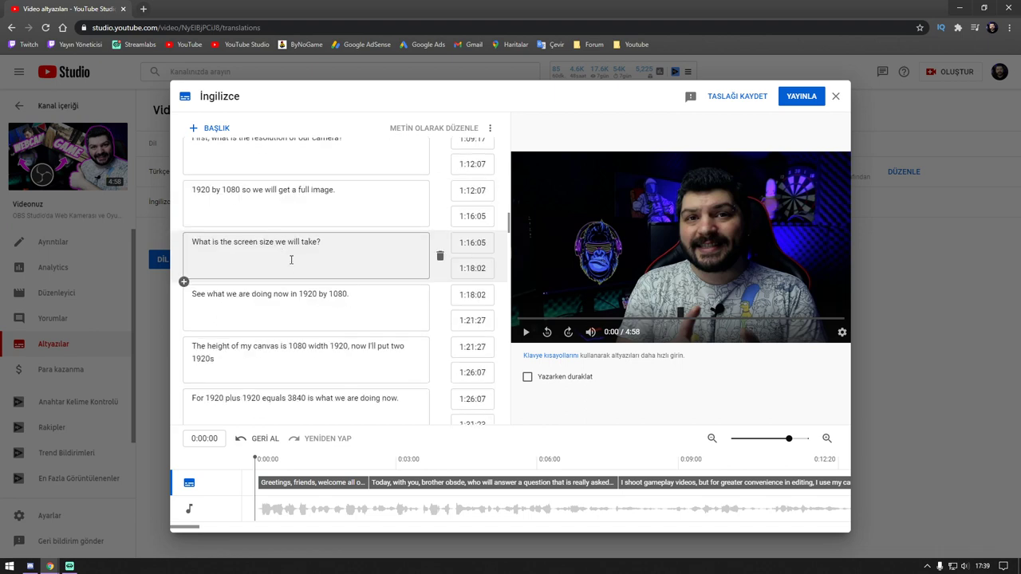
pyautogui.scroll(11, 290, 263)
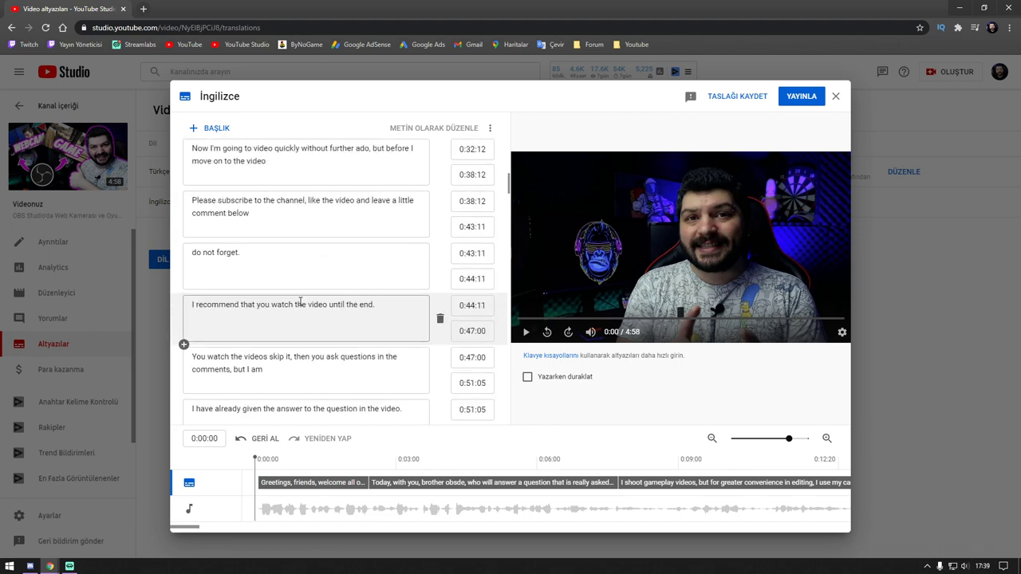
pyautogui.click(801, 97)
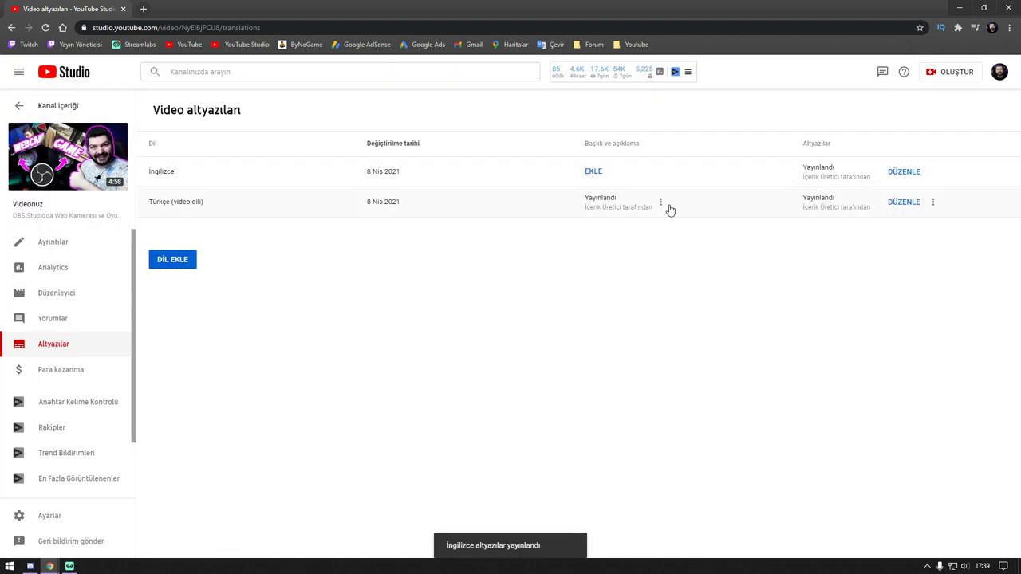
# - Start adding the English title and description, and translate the original video title from Turkish to English in Google Translate
pyautogui.click(593, 172)
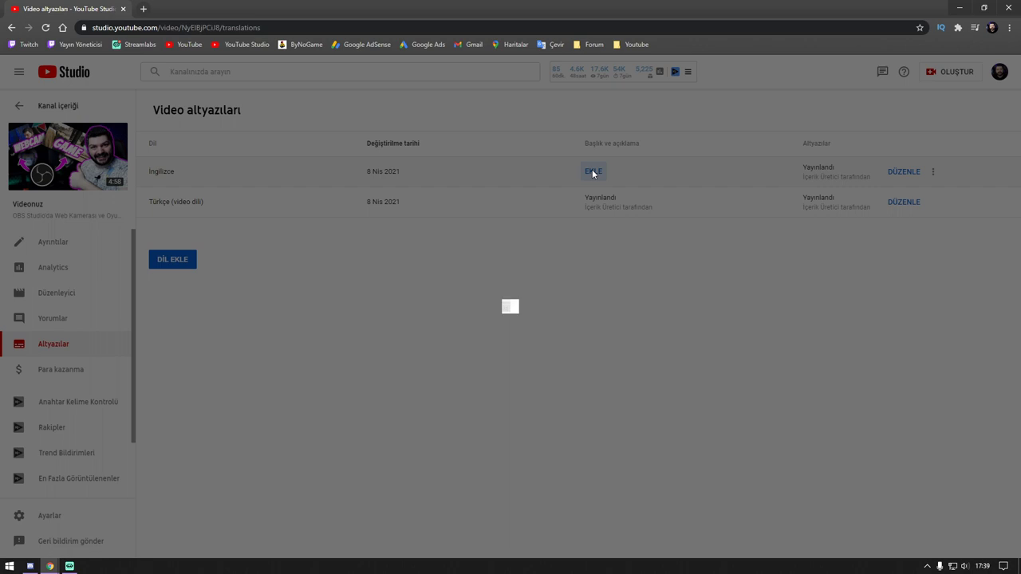
pyautogui.moveTo(140, 206); pyautogui.dragTo(44, 191)
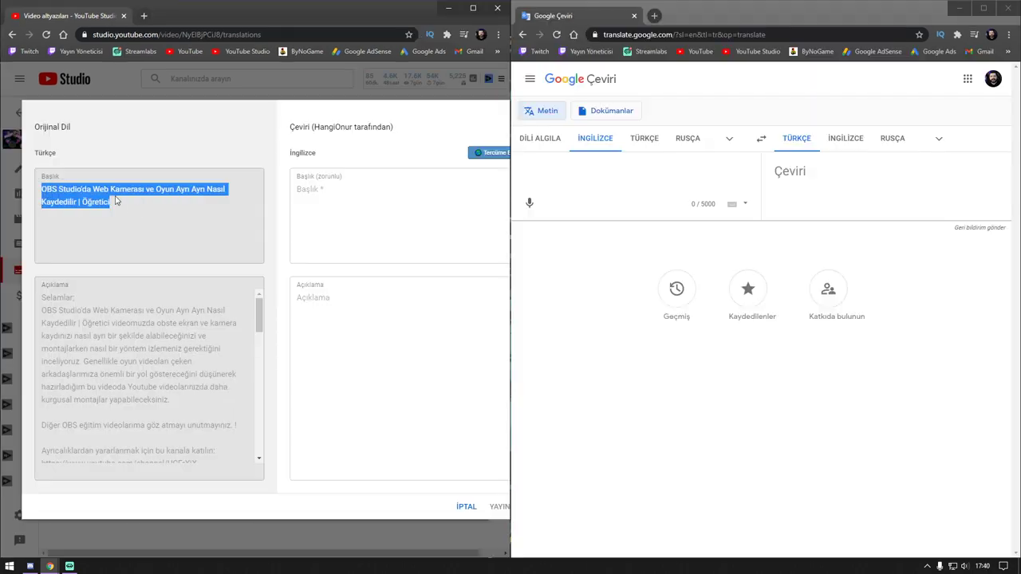
pyautogui.hotkey('ctrl', 'c')
pyautogui.click(583, 170)
pyautogui.hotkey('ctrl', 'v')
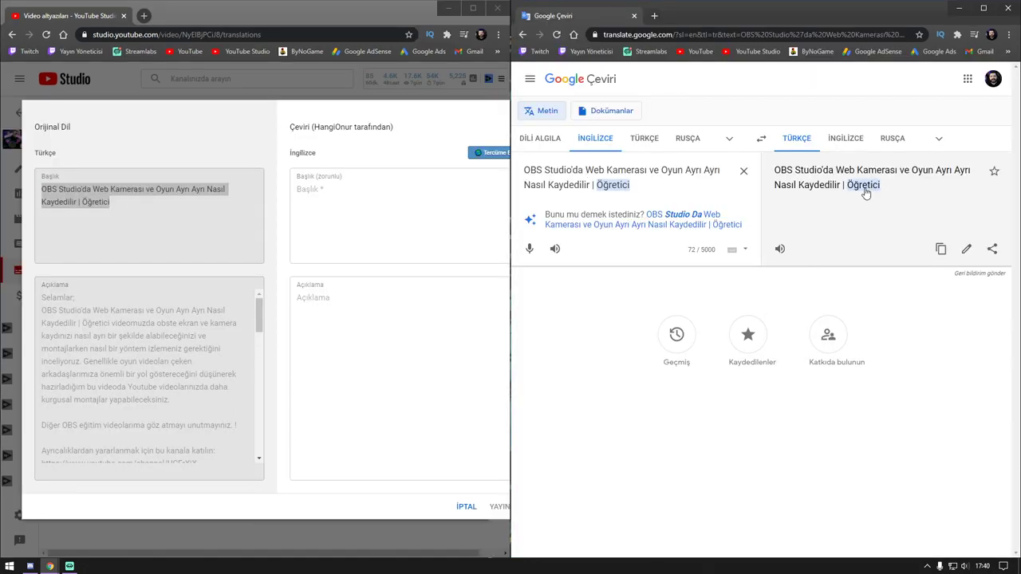
pyautogui.click(761, 139)
# - Copy the translation "How to Record Webcam and Game Separately in OBS Studio | Instructive" into the English title field
pyautogui.moveTo(905, 198); pyautogui.dragTo(772, 174)
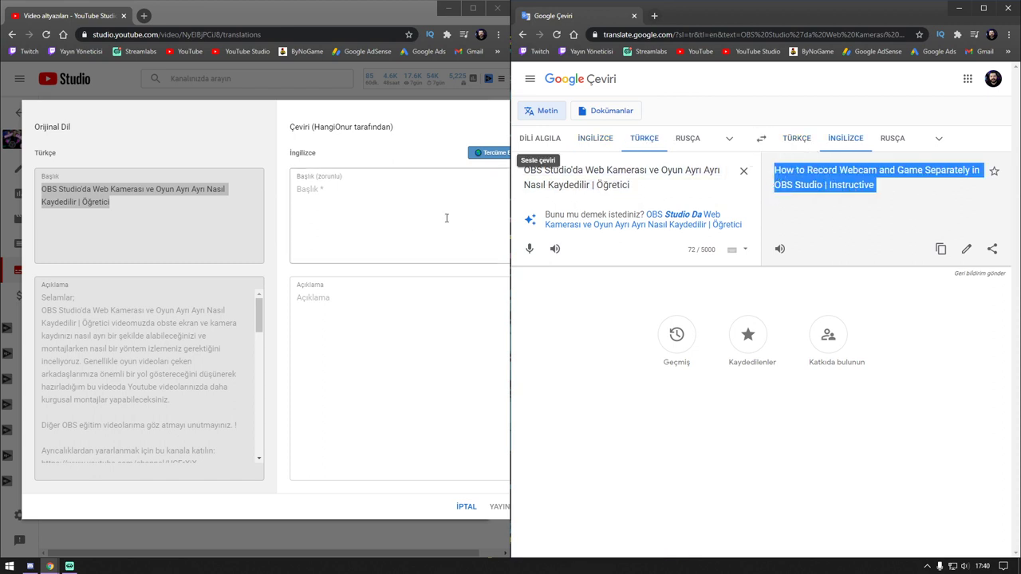
pyautogui.hotkey('ctrl', 'c')
pyautogui.click(294, 233)
pyautogui.hotkey('ctrl', 'v')
# - Copy the full Turkish video description and replace the Google Translate source text with it for English translation
pyautogui.moveTo(39, 301); pyautogui.dragTo(187, 531)
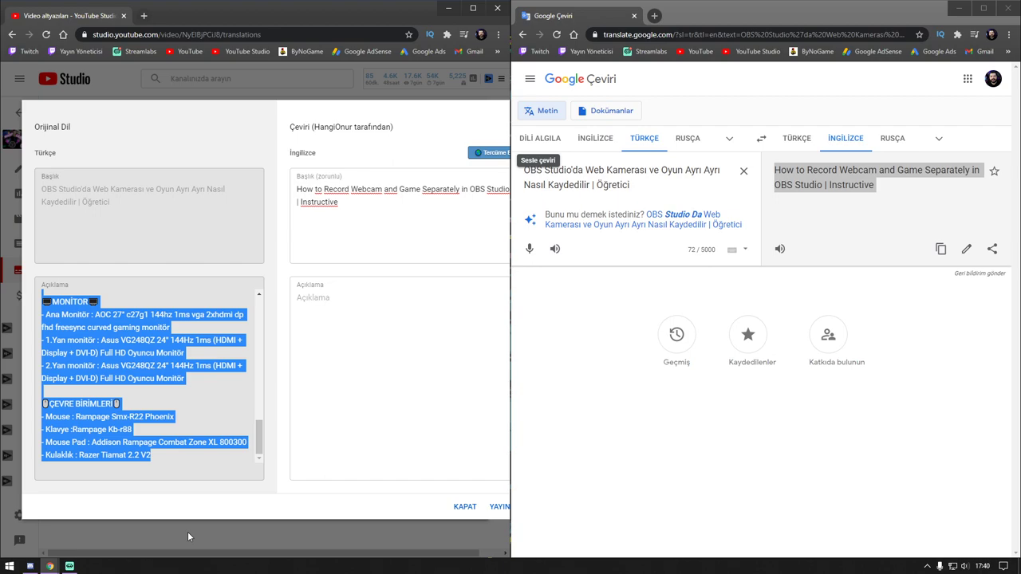
pyautogui.click(629, 212)
pyautogui.hotkey('ctrl', 'a')
pyautogui.hotkey('ctrl', 'v')
pyautogui.scroll(10, 777, 253)
# - Copy the whole translated description into the English description field and publish the English title and description
pyautogui.moveTo(776, 169); pyautogui.dragTo(905, 479)
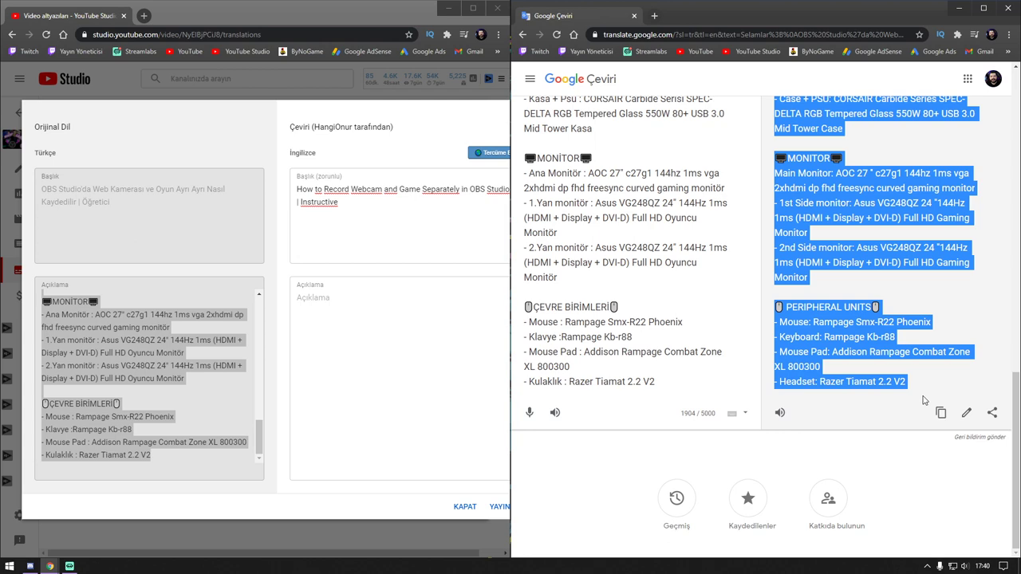
pyautogui.hotkey('ctrl', 'c')
pyautogui.click(411, 347)
pyautogui.hotkey('ctrl', 'v')
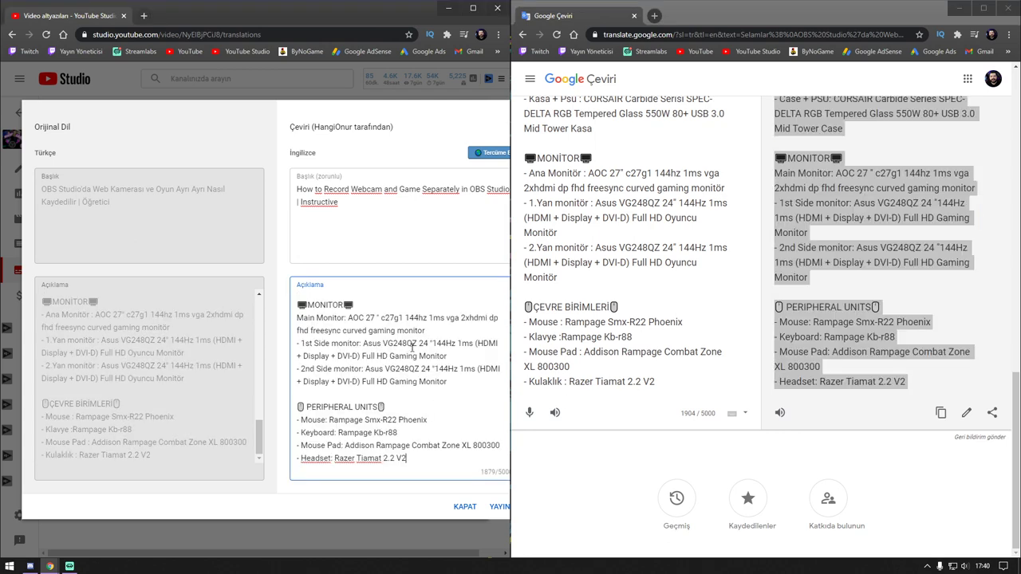
pyautogui.press('super+Up')
pyautogui.click(738, 507)
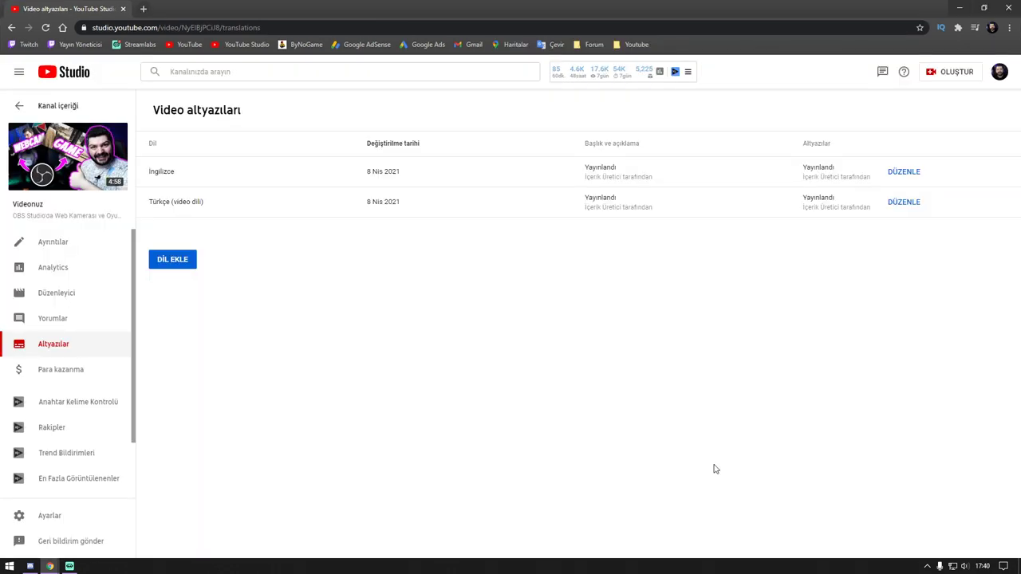